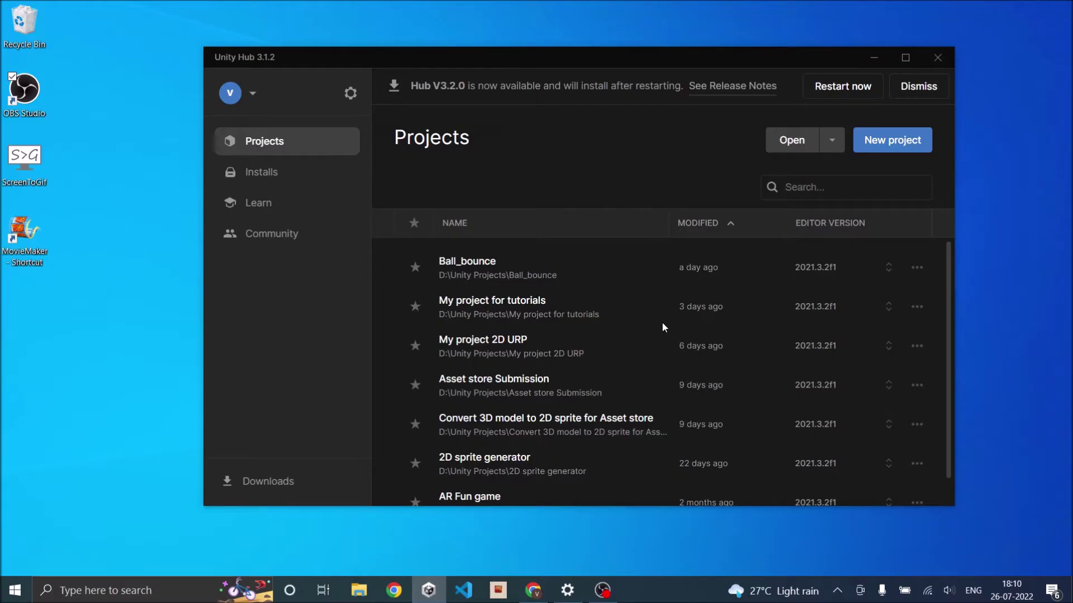
- Check the available modules for the installed 2021.3.2f1 editor
left_click(261, 173)
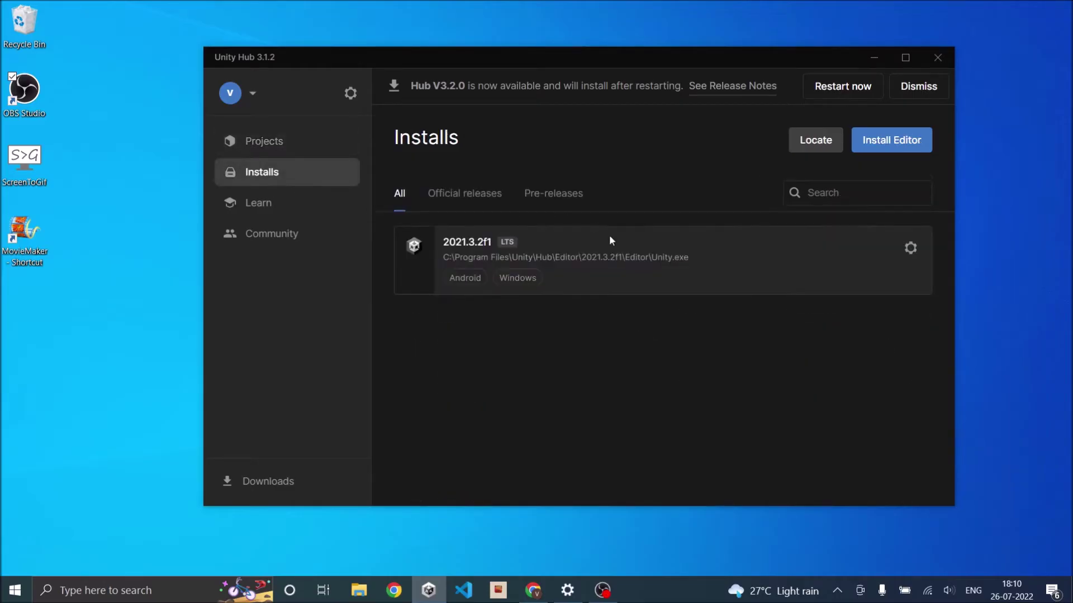
left_click(914, 252)
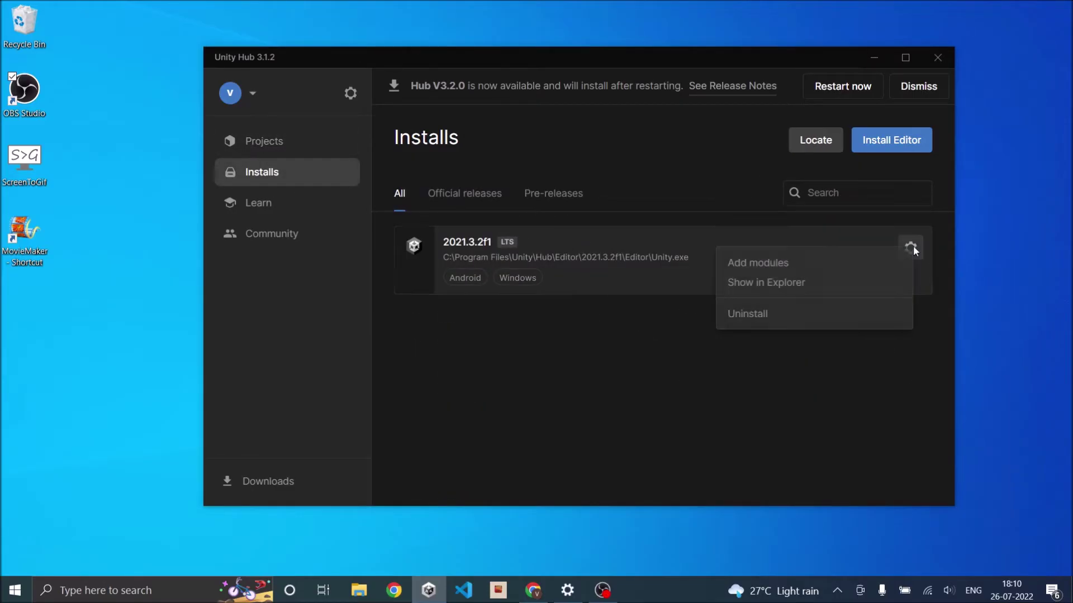
left_click(806, 263)
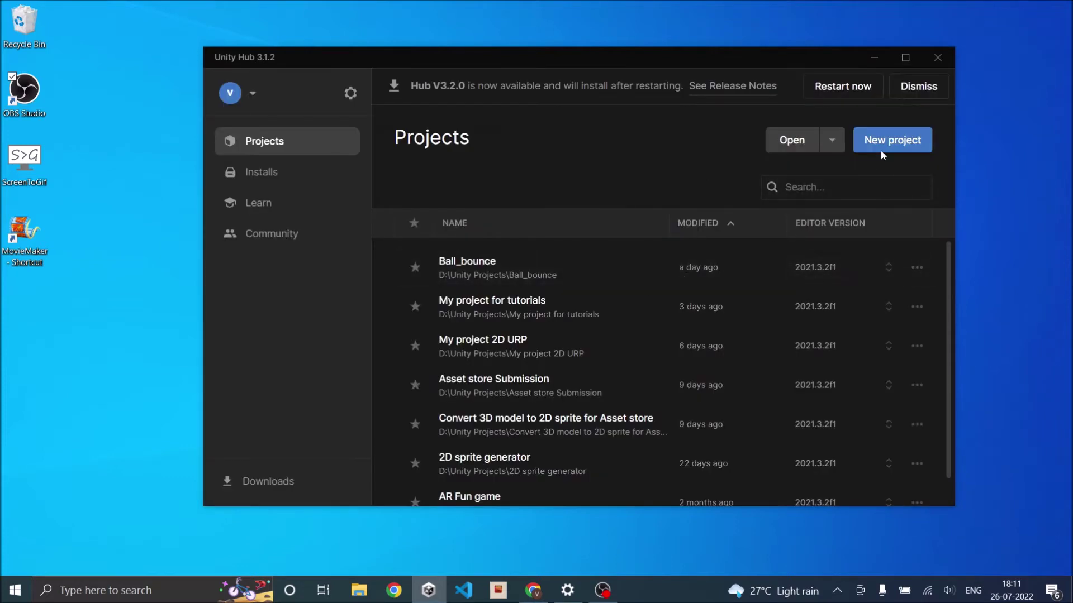
- Start a new project and choose the 3D Core template after previewing the AR Core one
left_click(892, 142)
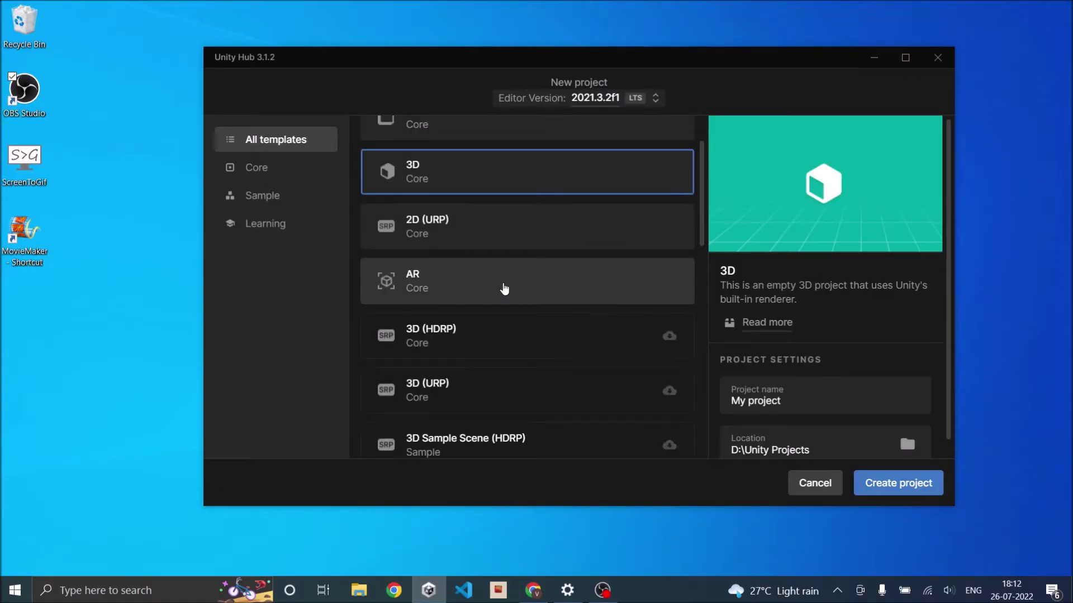
left_click(505, 288)
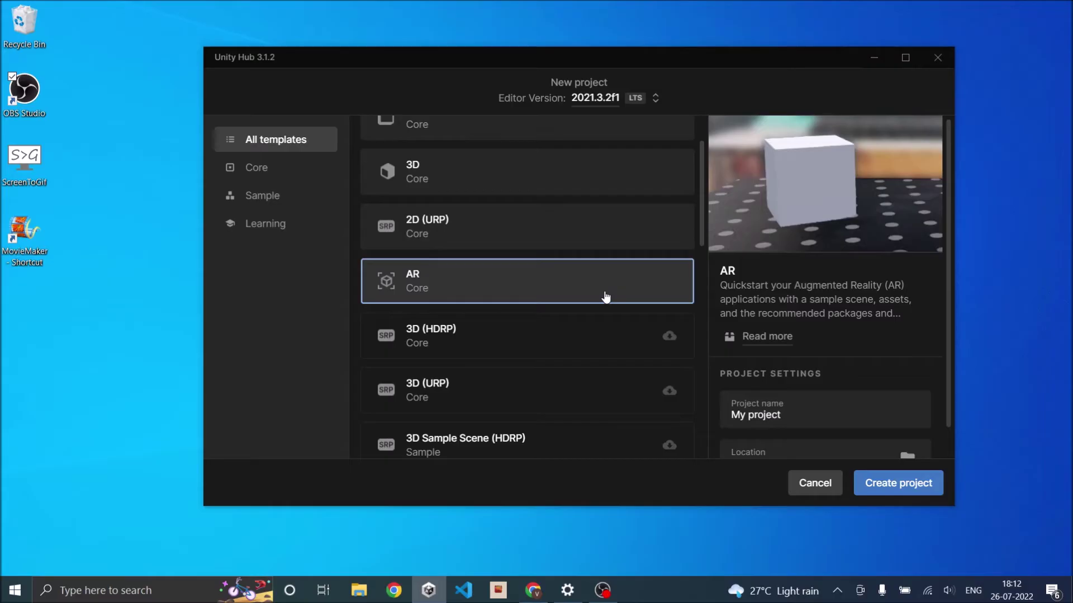
scroll(605, 296, "up", 2)
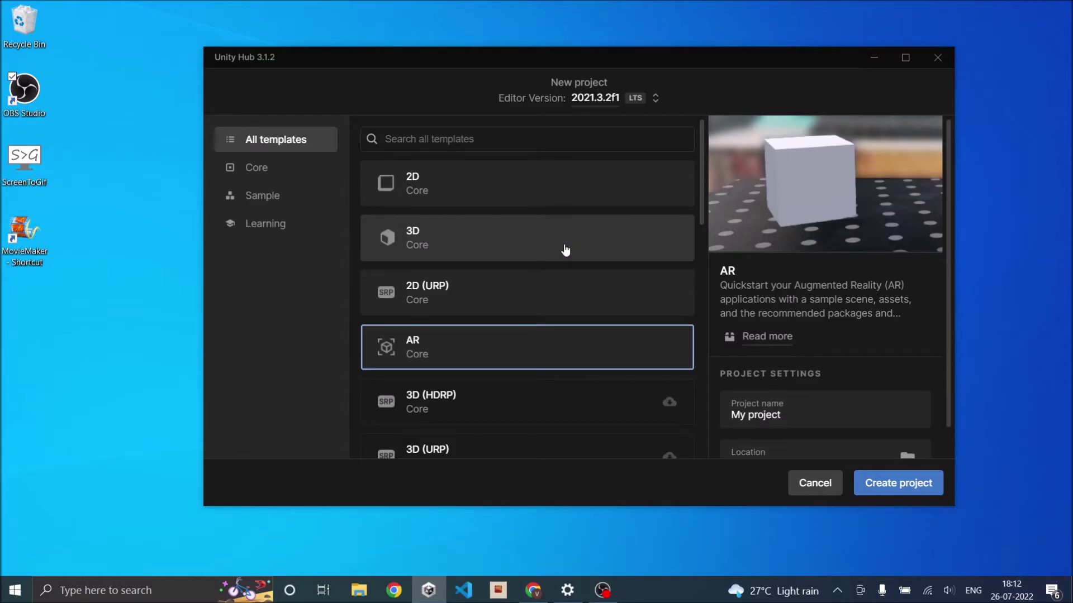
left_click(566, 249)
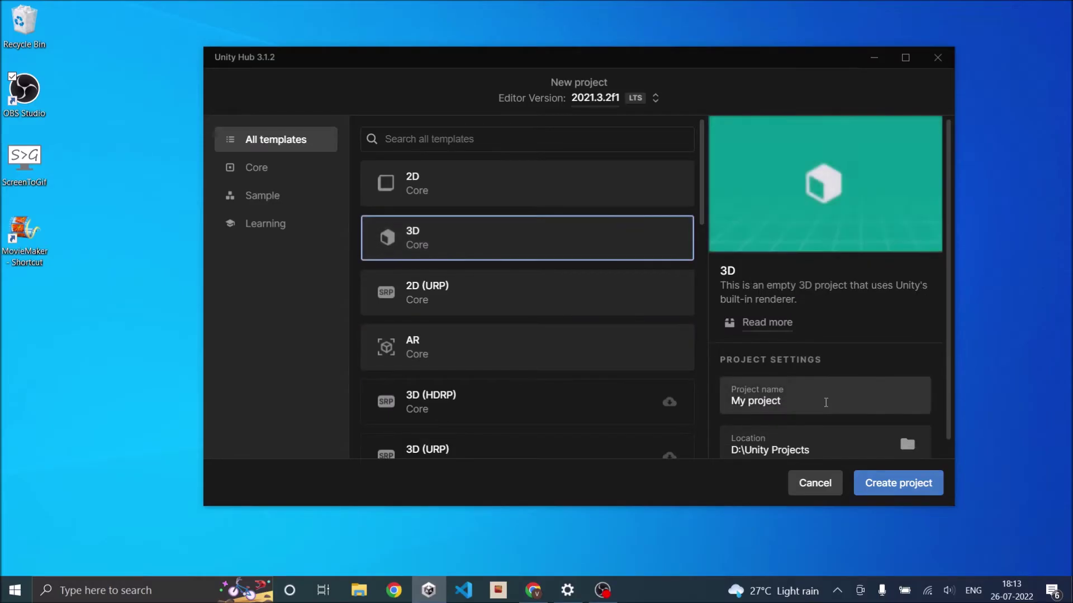
- Name the new project "My AR tutorial" and create it
left_click(826, 400)
key("BackSpace")
key("BackSpace")
key("BackSpace")
key("BackSpace")
key("BackSpace")
key("BackSpace")
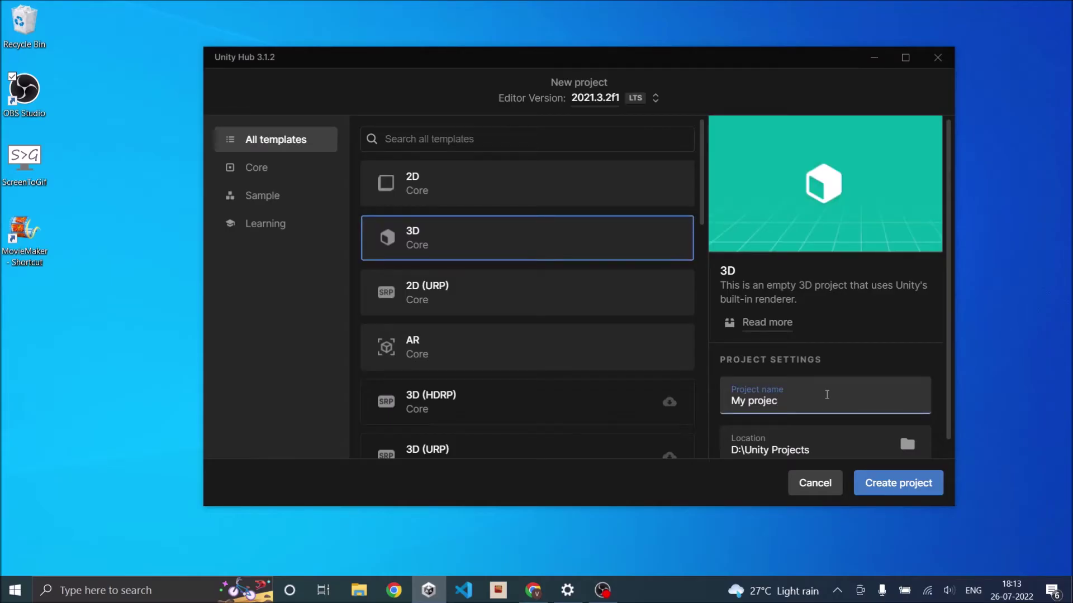
key("BackSpace")
type("AR tutorial")
left_click(898, 488)
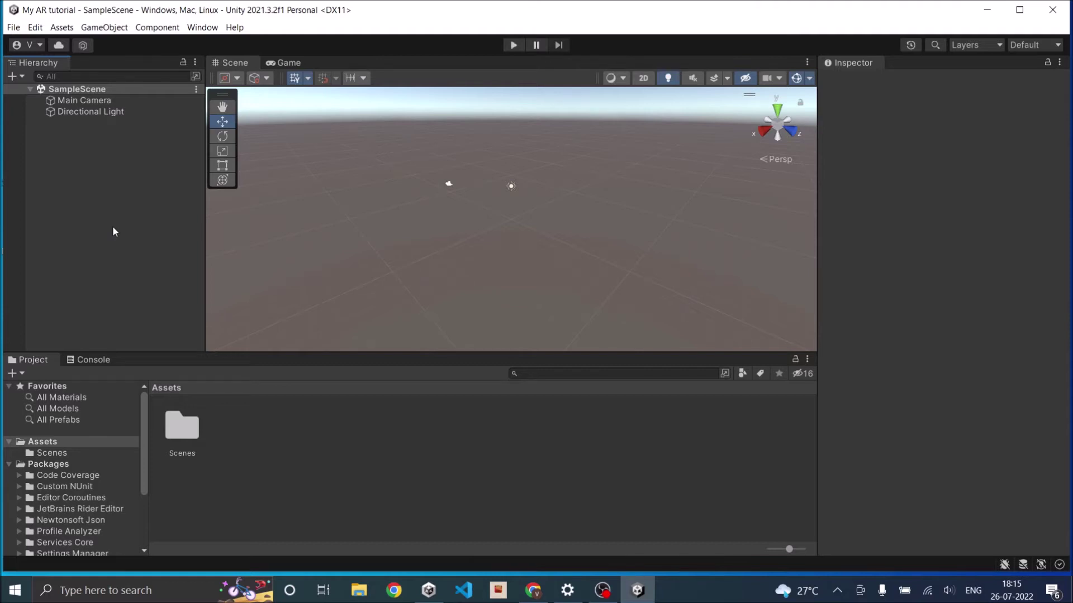
- Delete the Main Camera from SampleScene and maximize the editor window
right_click(93, 105)
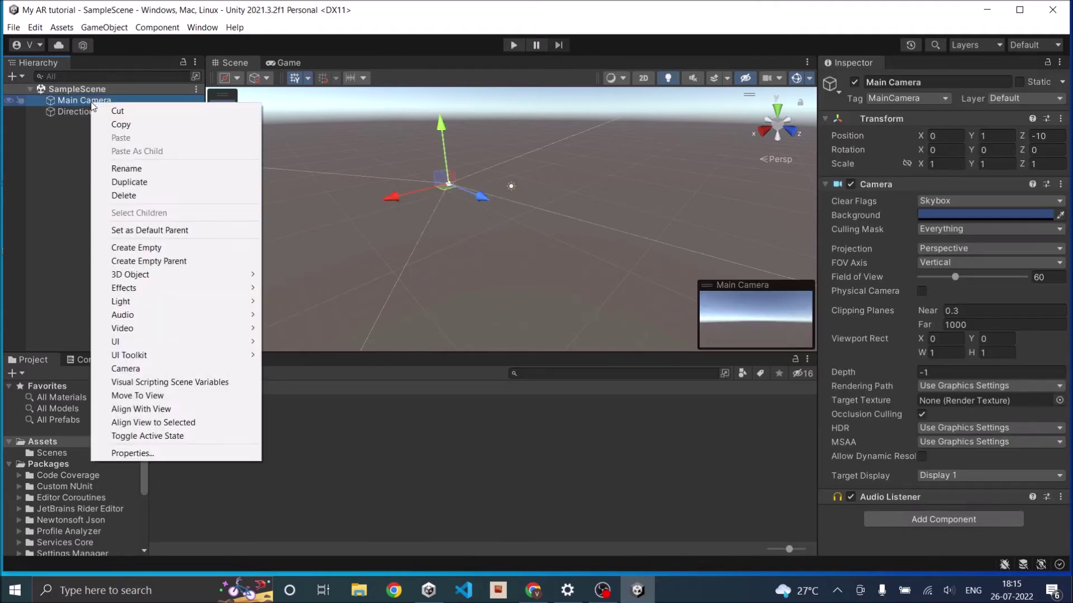
left_click(120, 196)
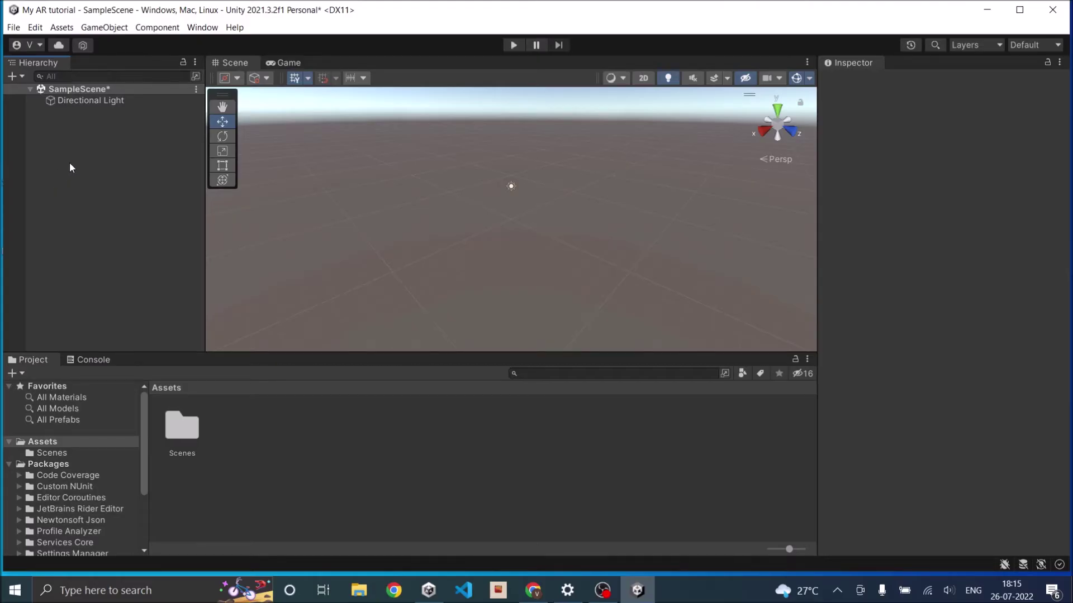
double_click(423, 14)
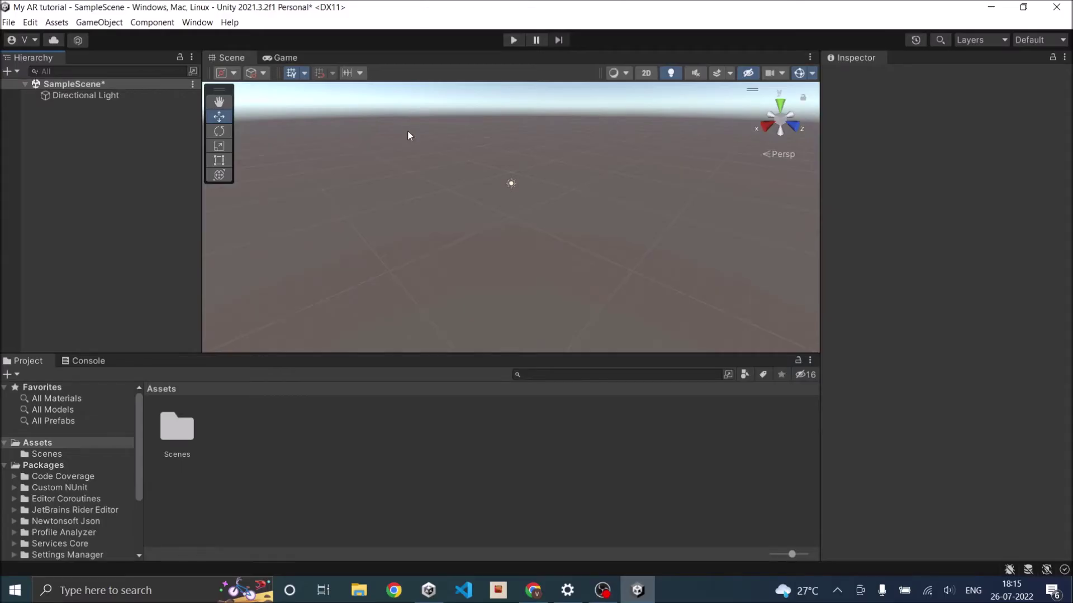
- Find the AR Foundation package in the Unity Registry and install it
left_click(200, 23)
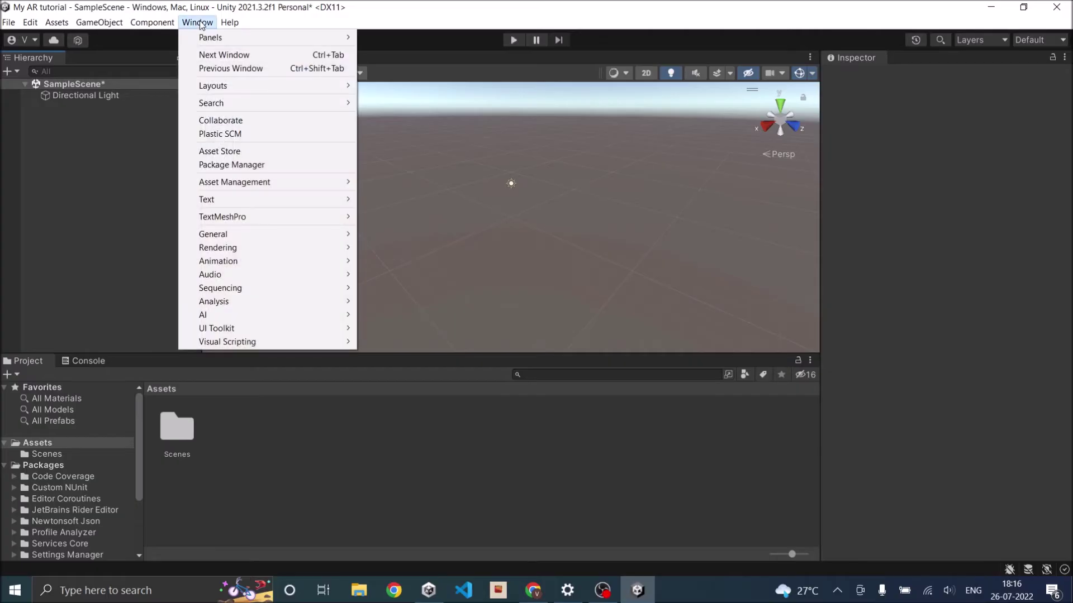
left_click(229, 162)
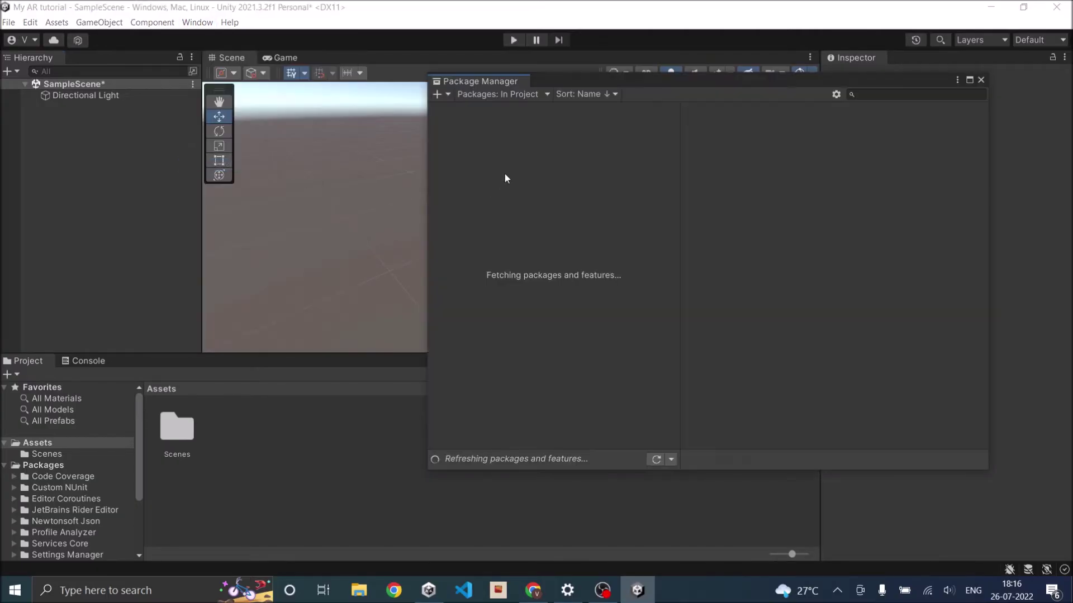
left_click(534, 95)
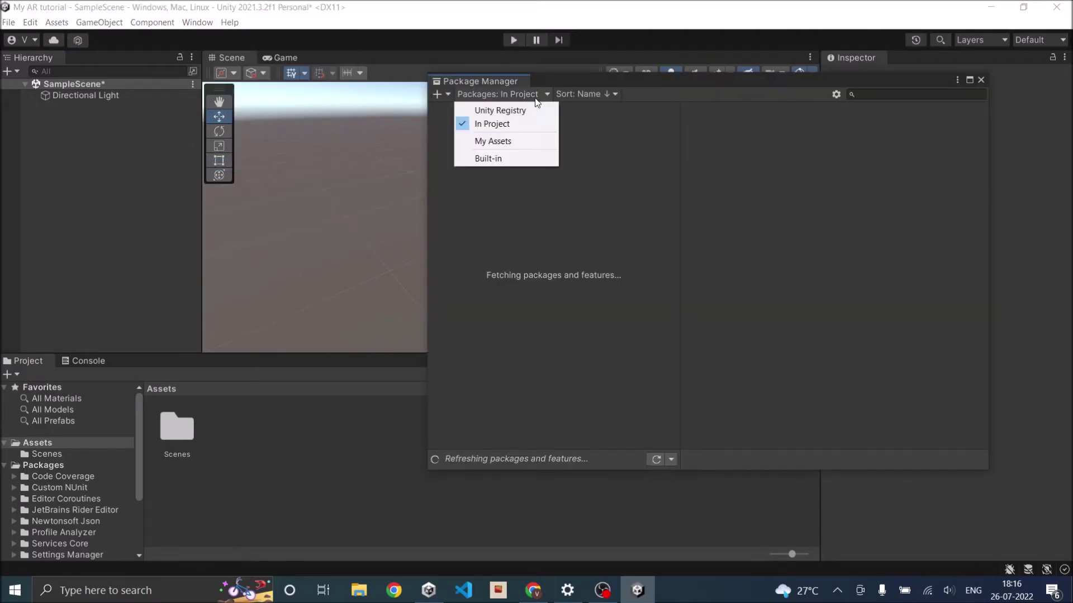
left_click(524, 107)
left_click(903, 95)
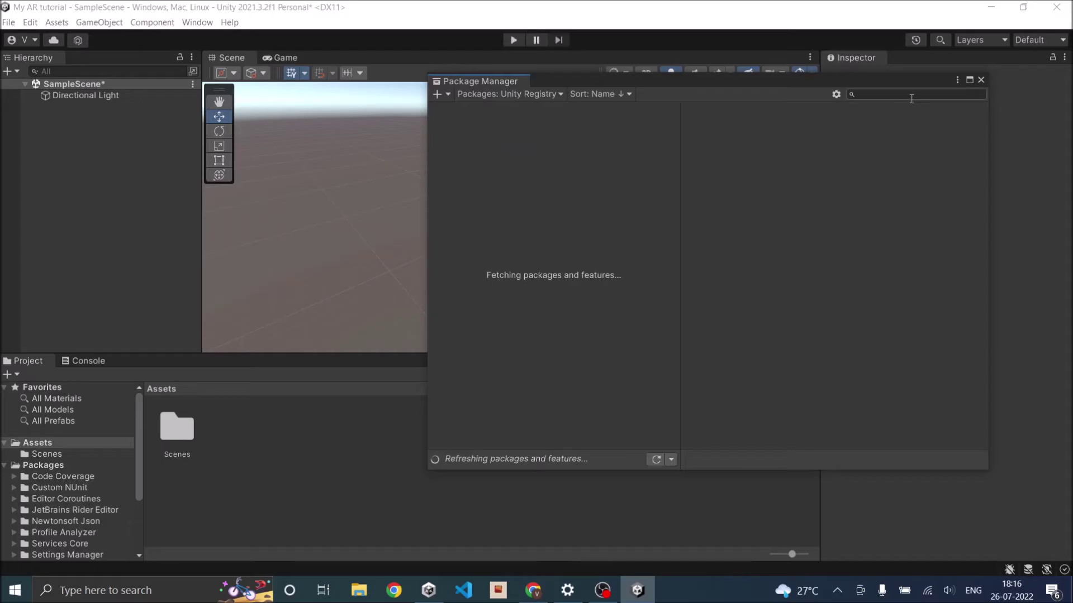
type("AR foundation")
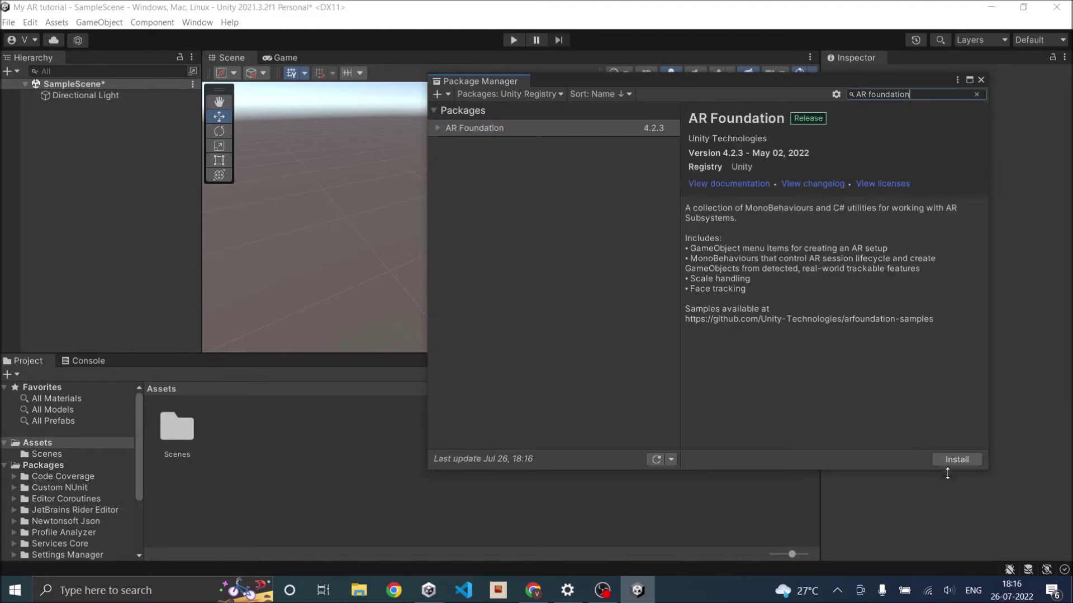
left_click(962, 462)
- Examine the contents of the AR Foundation folder among the project's packages
left_click(253, 426)
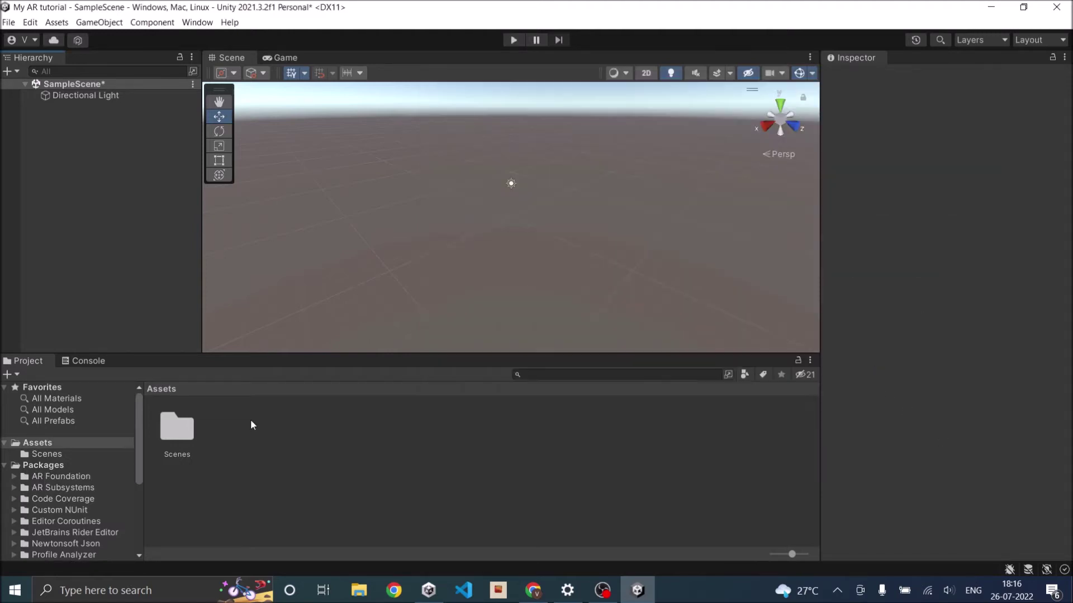
left_click(65, 478)
left_click(51, 465)
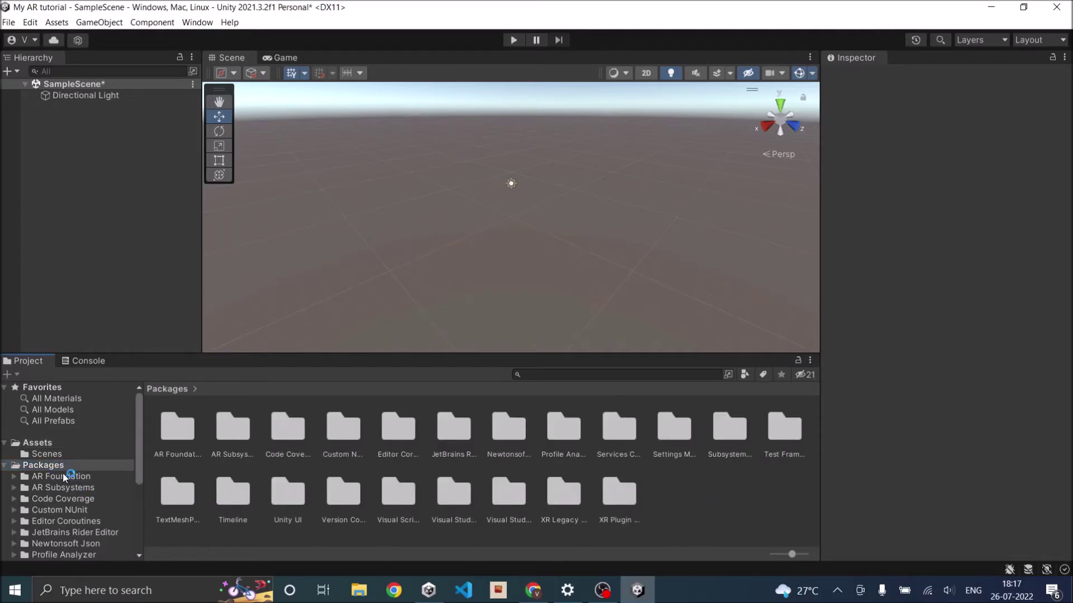
left_click(67, 476)
left_click(234, 491)
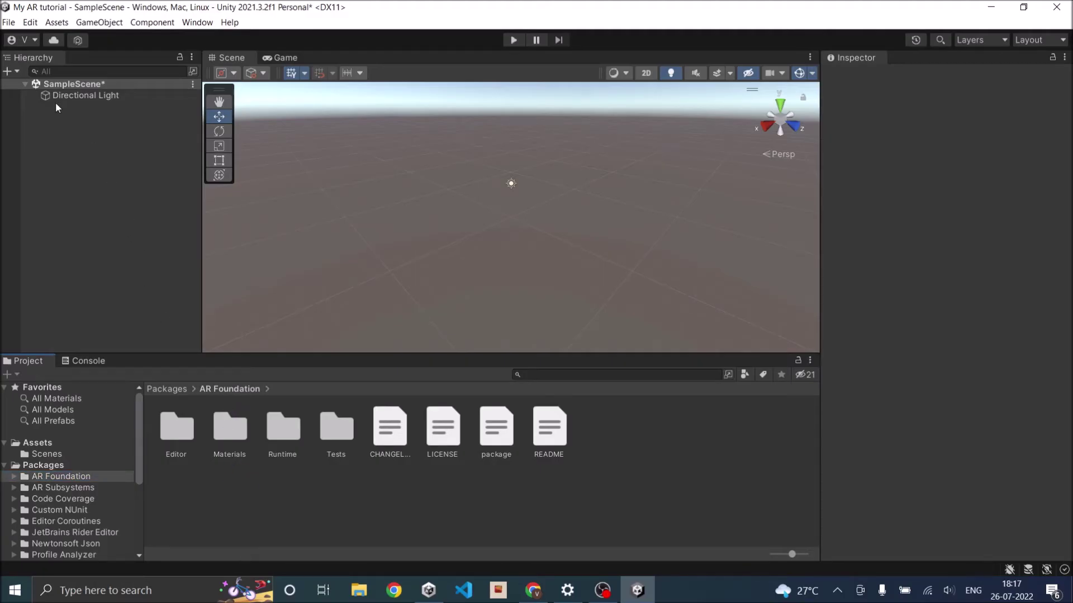
- Check which XR object types can be added to the scene, without creating any
left_click(18, 72)
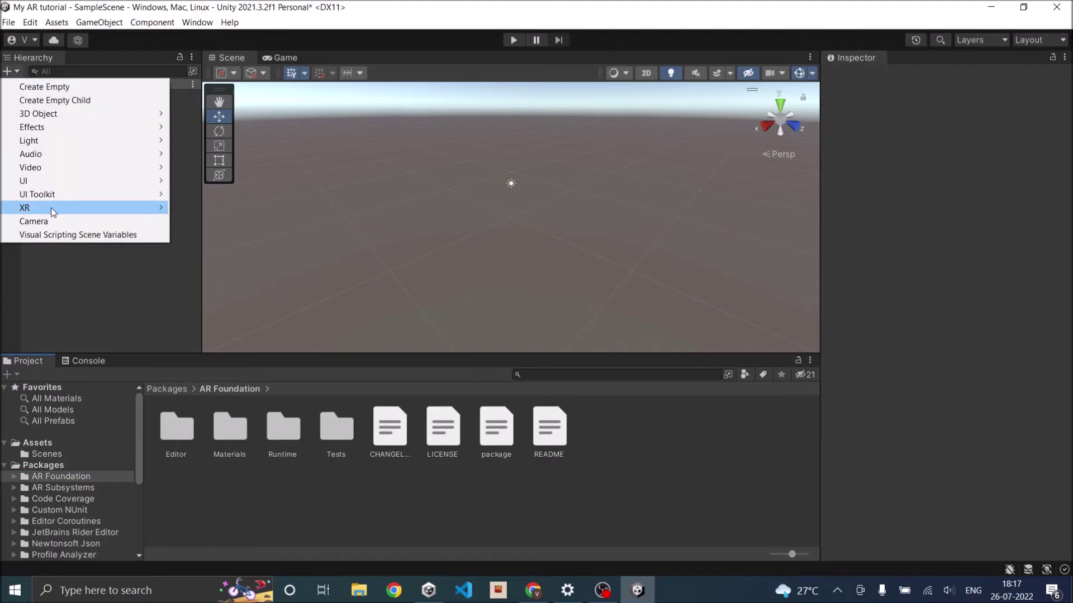
mouse_move(52, 209)
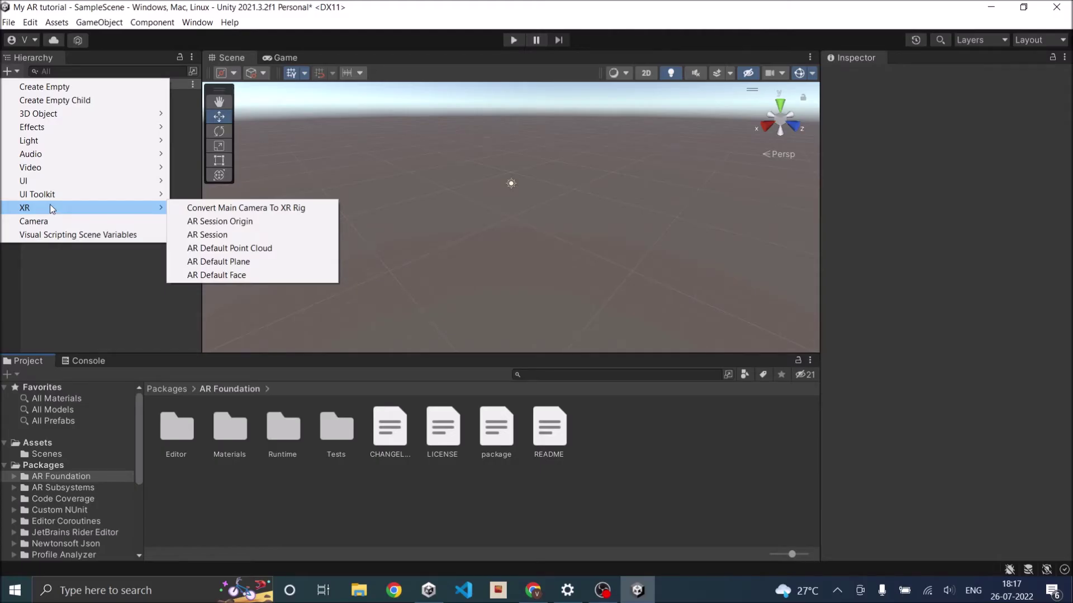
left_click(76, 267)
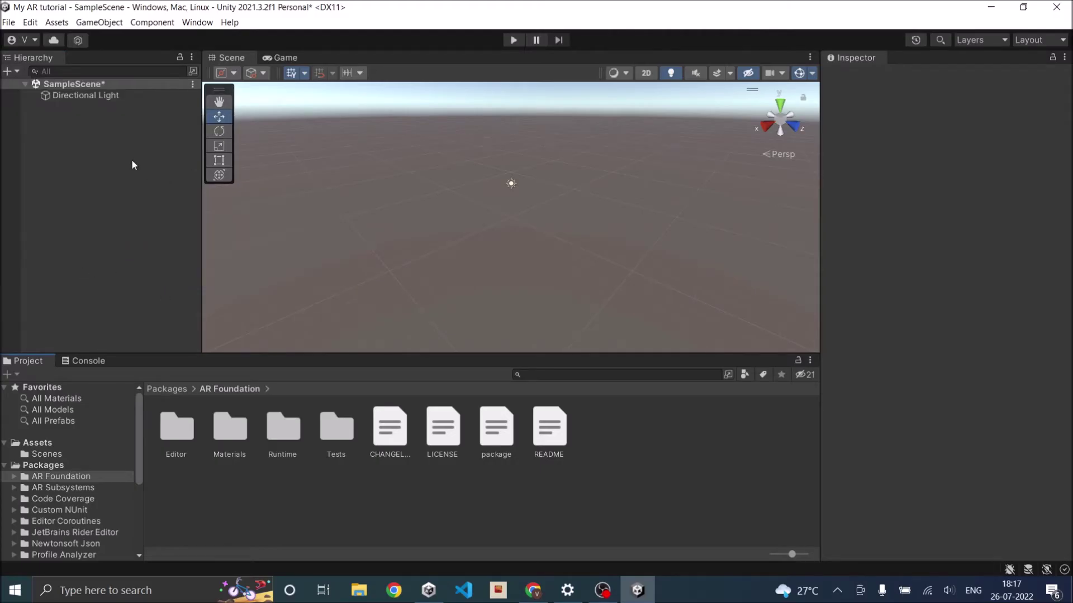
- Enable ARCore as the Android plug-in provider in XR Plug-in Management and open the ARCore XR Plugin package folder
left_click(32, 24)
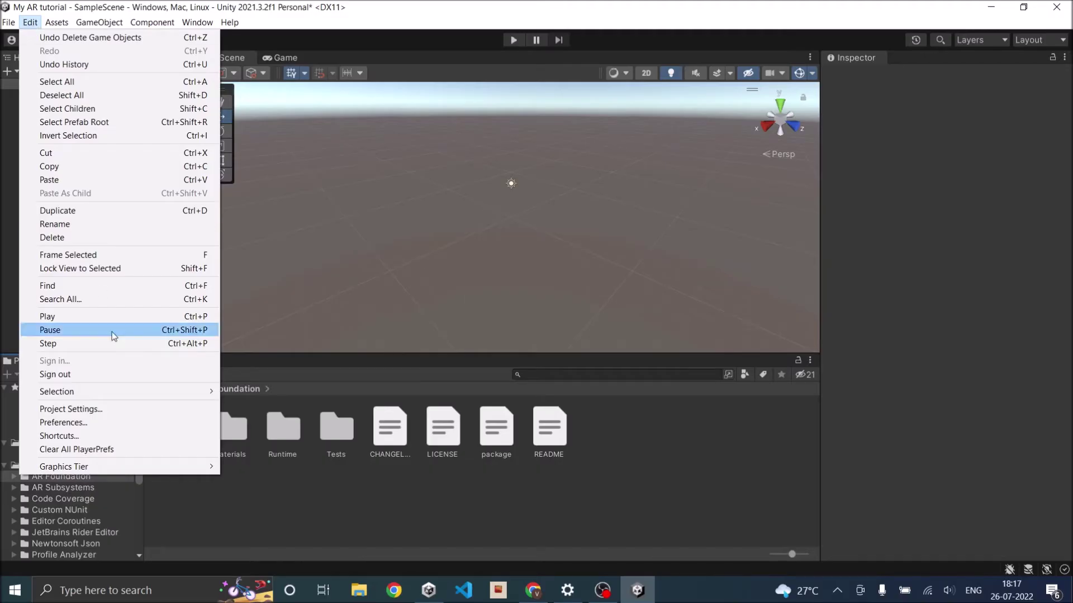
left_click(110, 409)
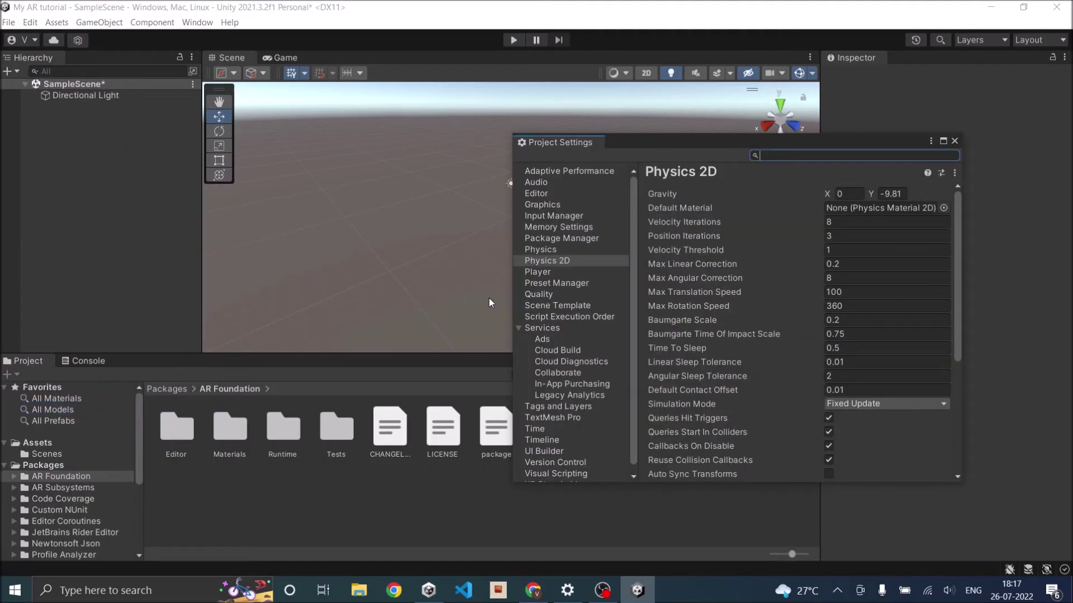
left_click(518, 328)
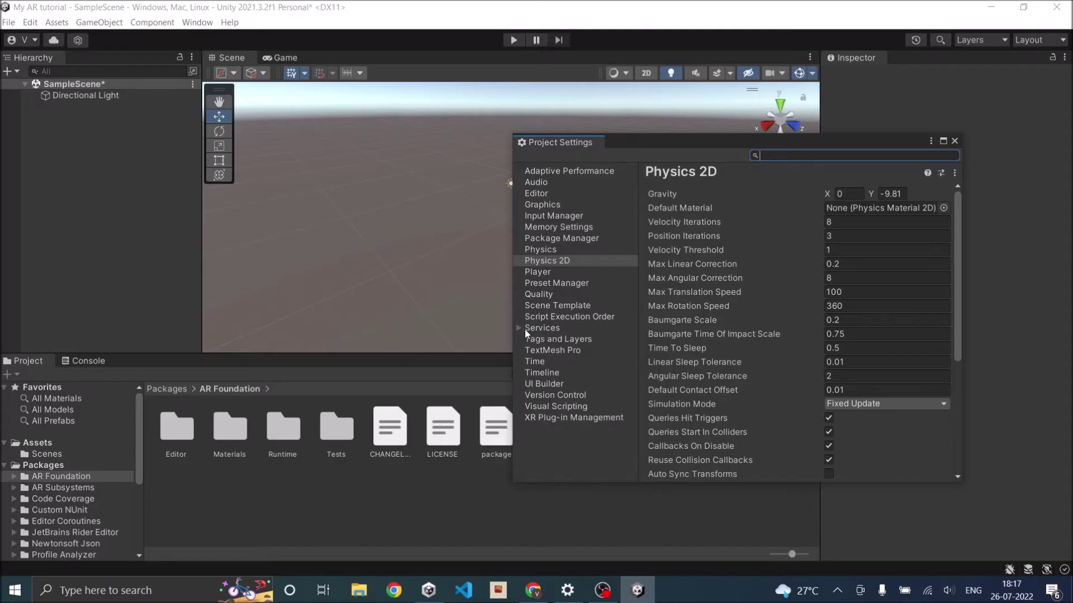
left_click(555, 416)
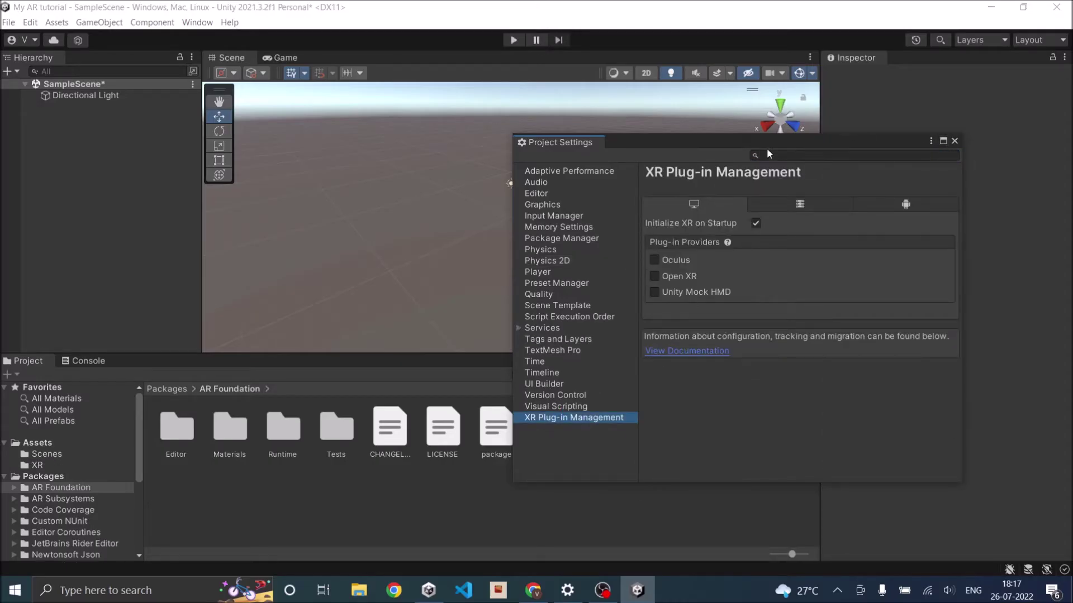
left_click_drag(660, 148, 414, 125)
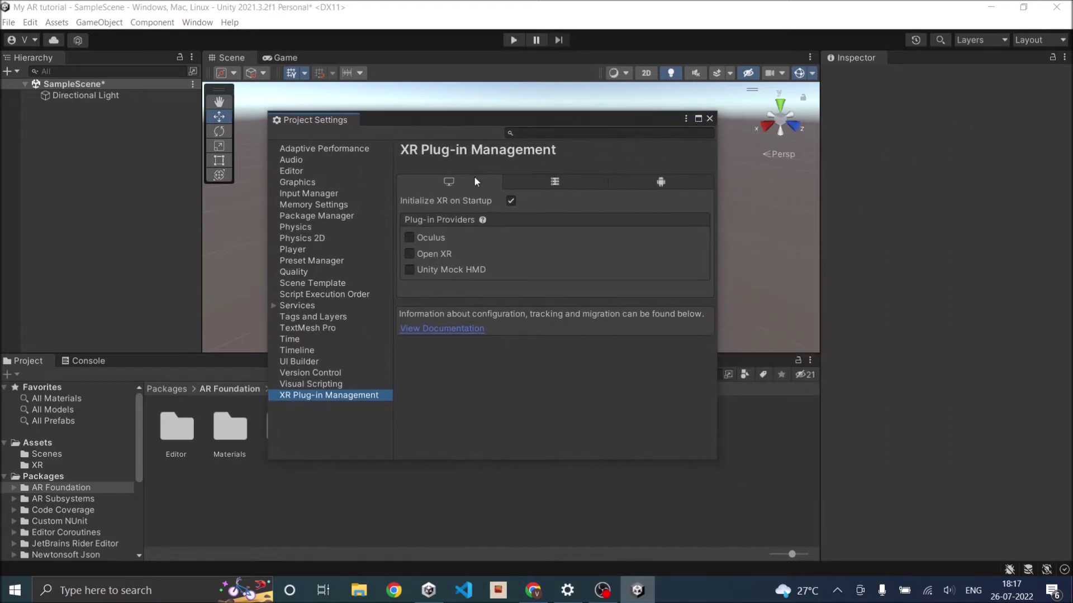
left_click(659, 182)
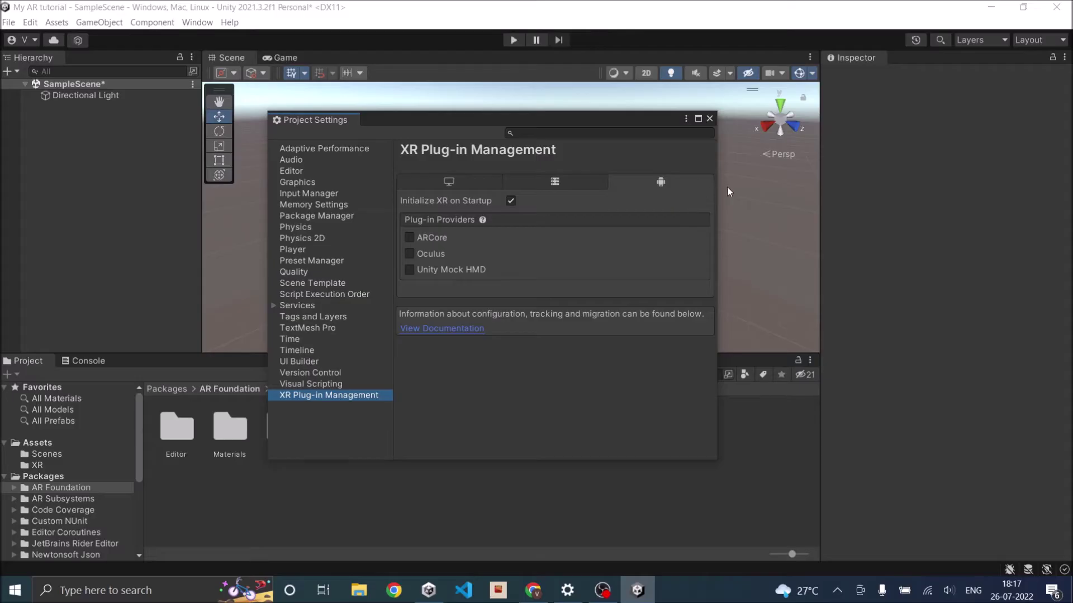
left_click(410, 238)
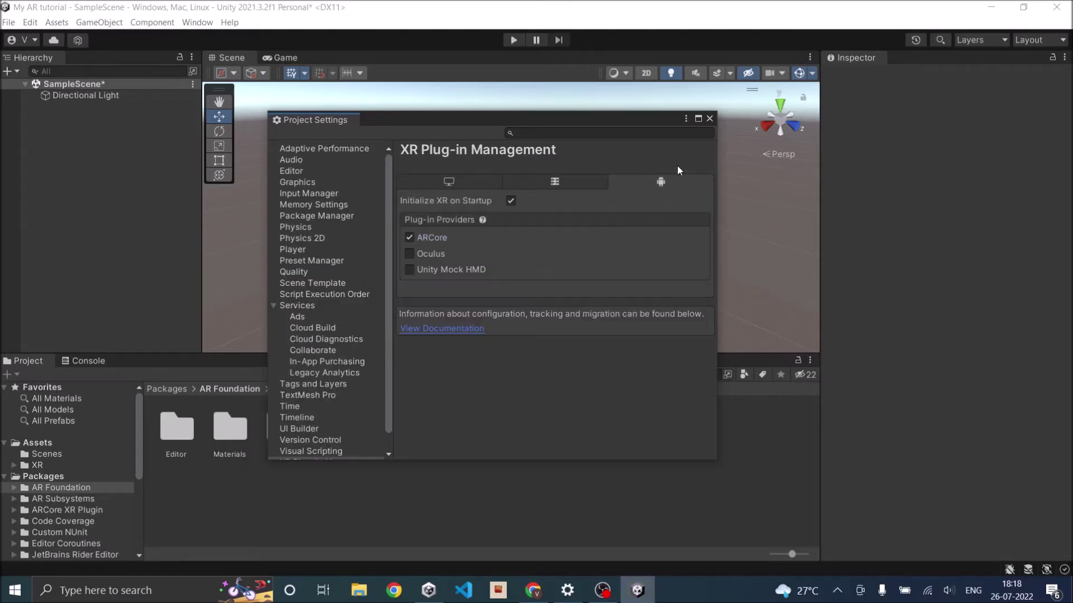
left_click(710, 119)
left_click(66, 510)
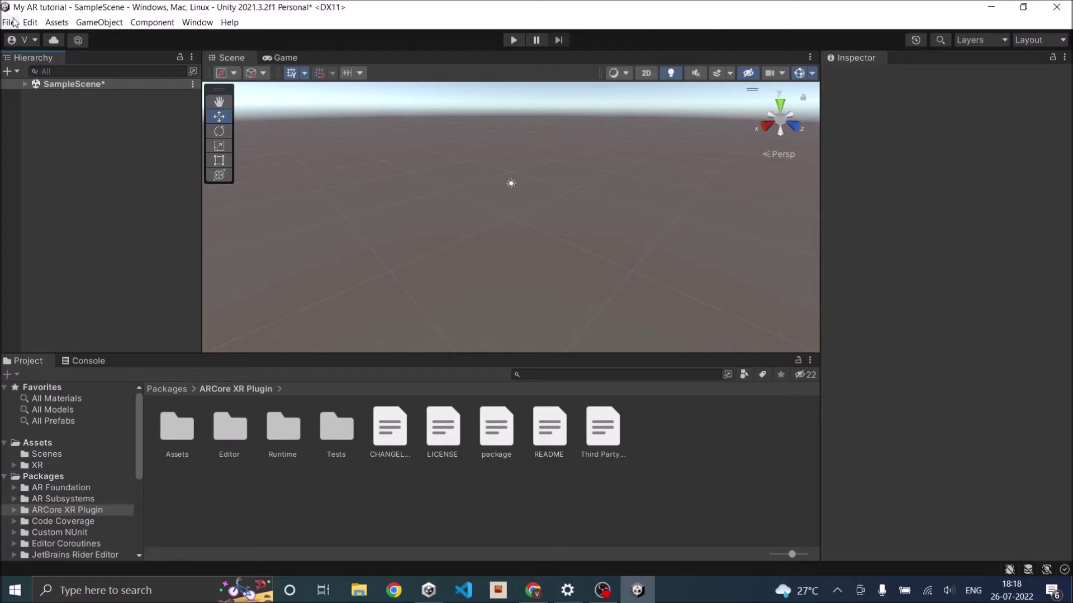
- Switch the project's build platform to Android
left_click(8, 22)
left_click(67, 170)
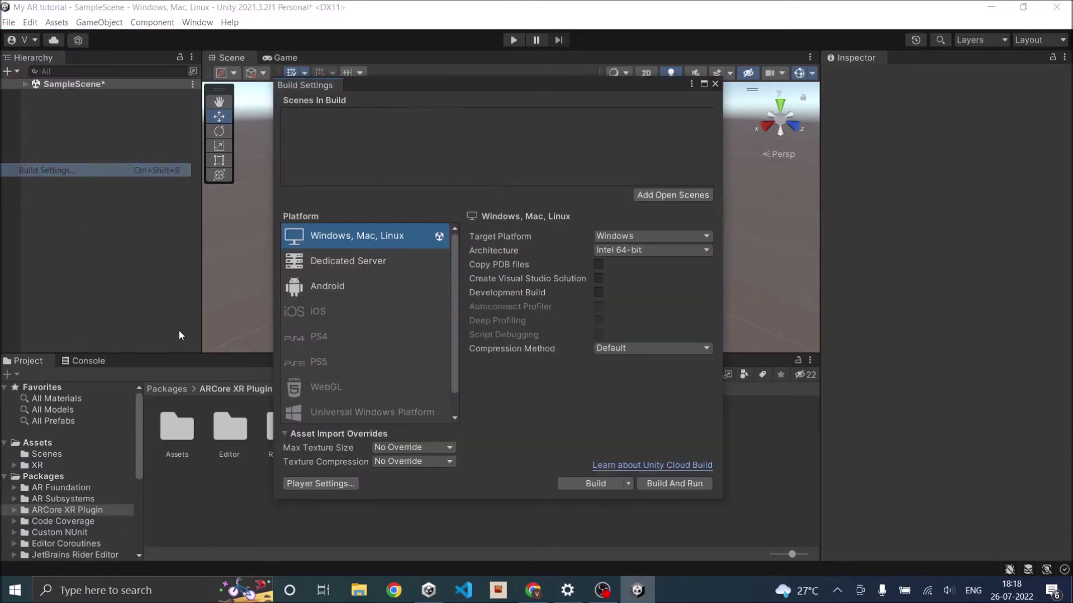
left_click(364, 286)
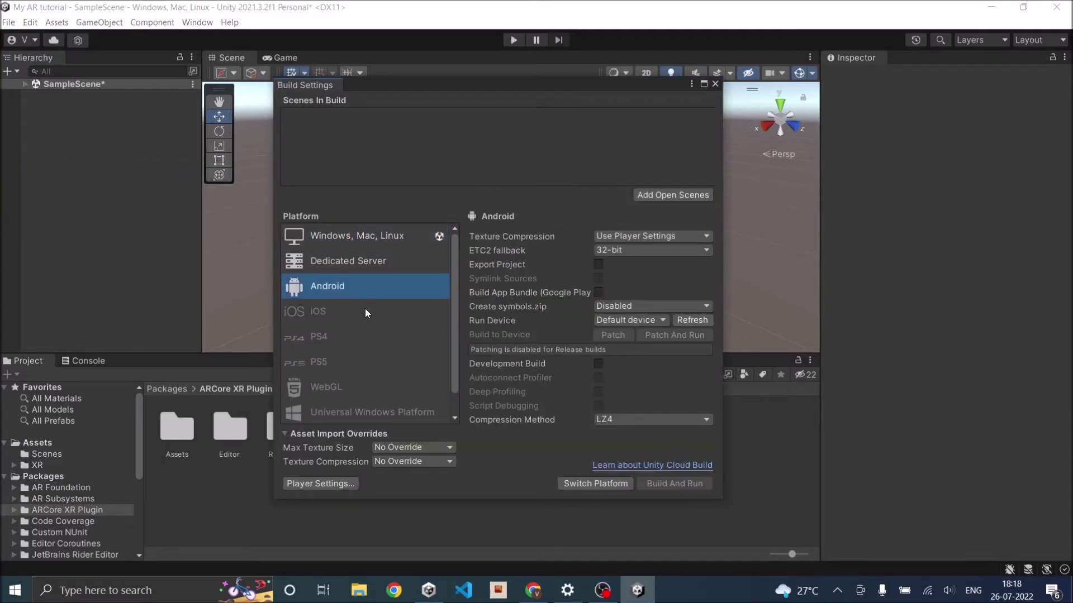
left_click(593, 484)
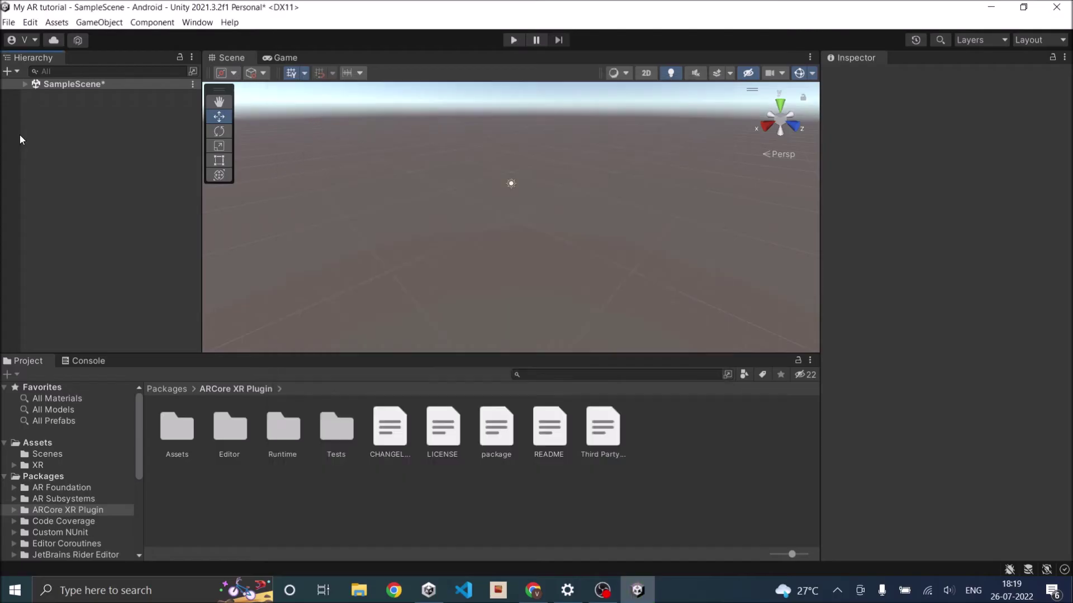
- In the Android Player settings, disable Auto Graphics API and remove Vulkan from the Graphics APIs
left_click(8, 23)
left_click(50, 171)
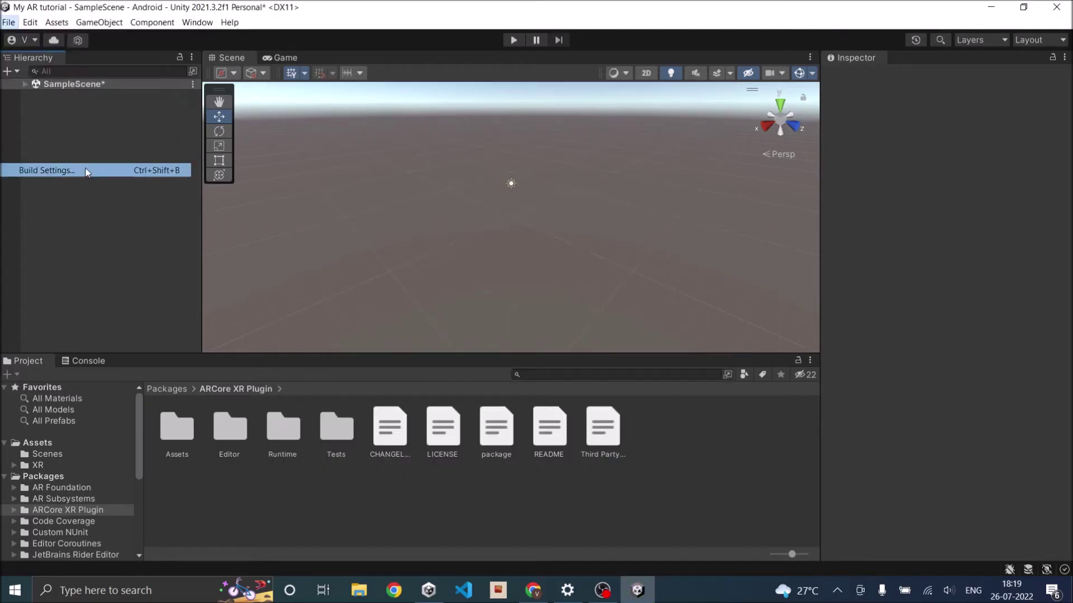
left_click(320, 484)
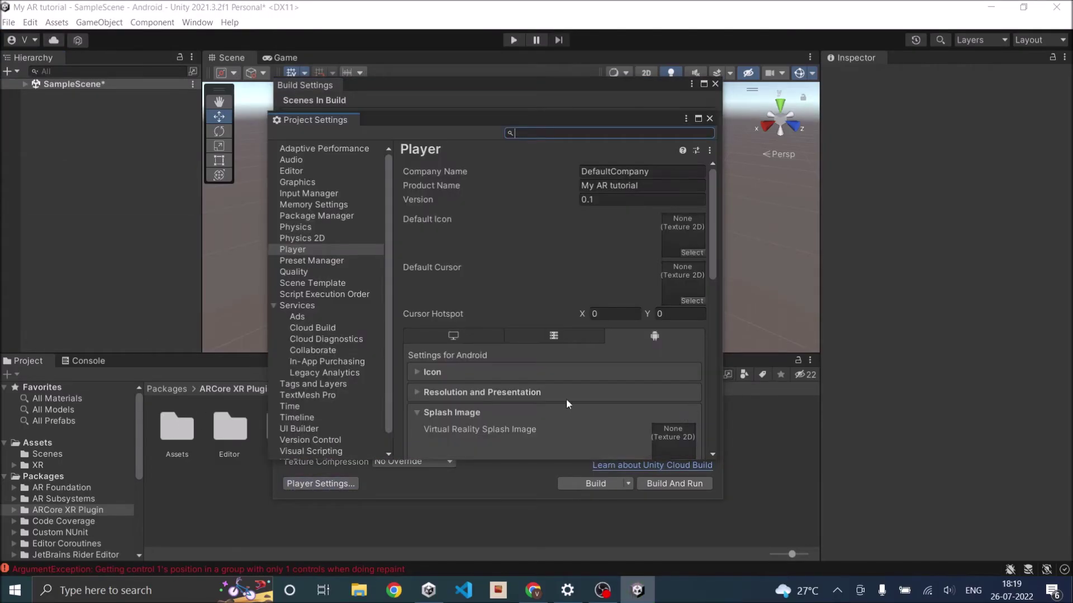
scroll(545, 285, "down", 5)
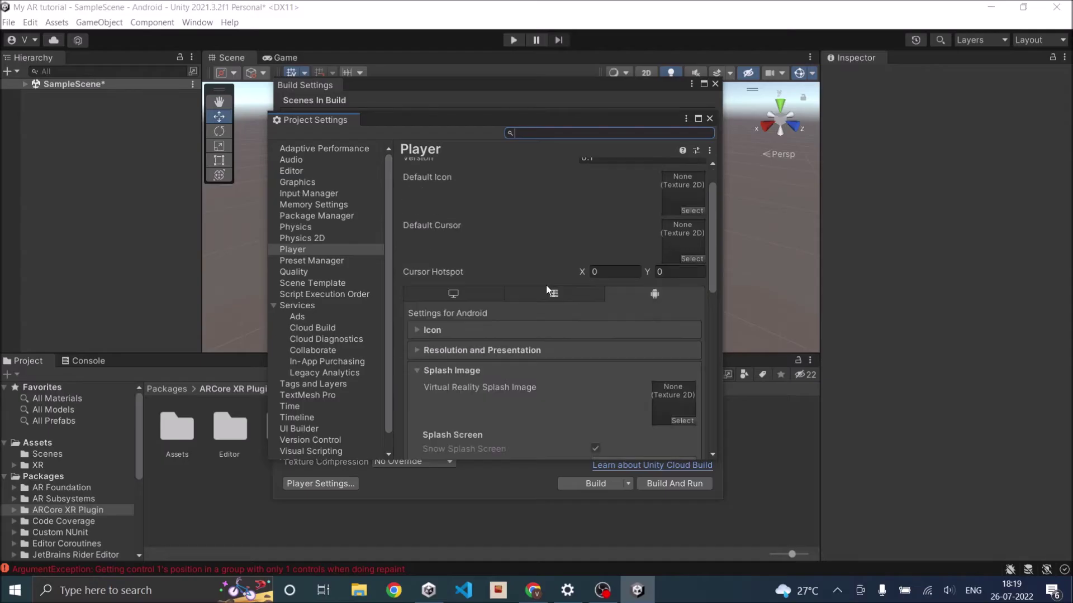
scroll(494, 310, "down", 15)
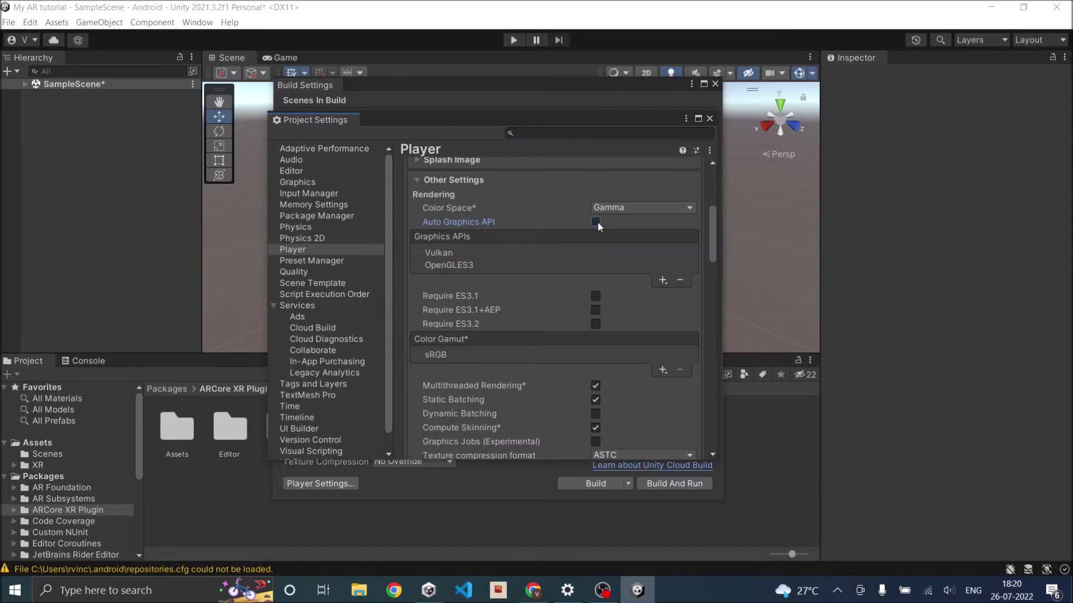
left_click(456, 250)
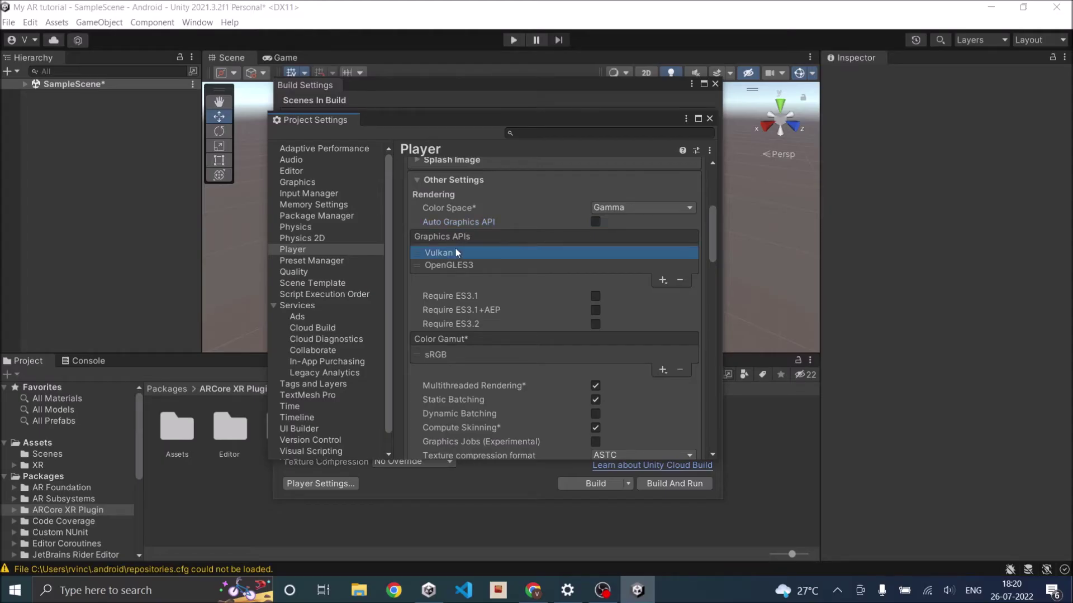
left_click(678, 281)
- Set the Android scripting backend to IL2CPP and the minimum API level to Android 7.0 'Nougat' (API level 24)
scroll(531, 283, "down", 8)
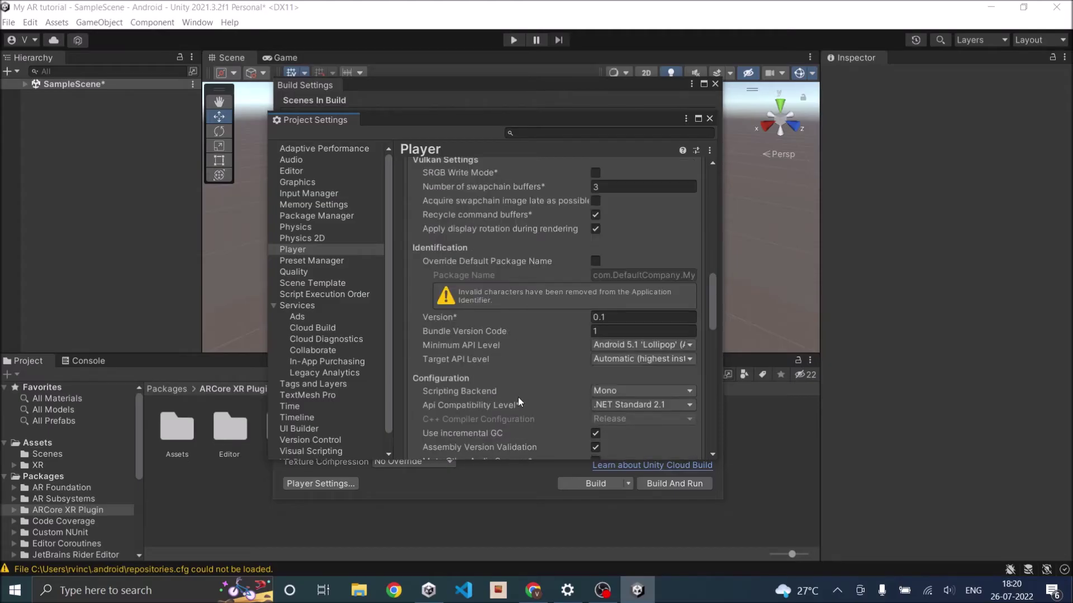
left_click(637, 392)
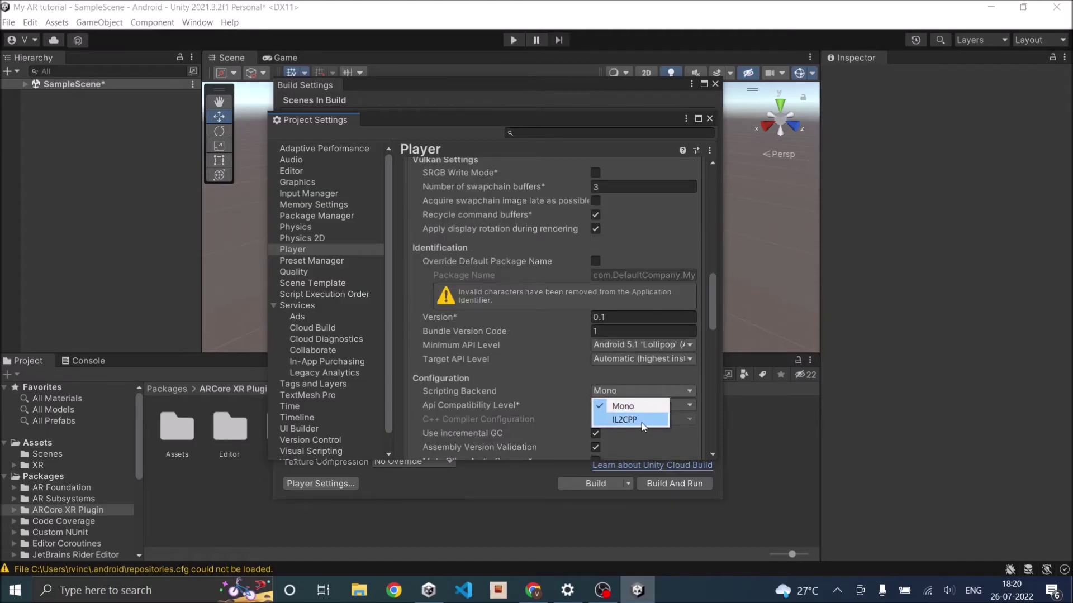
left_click(641, 422)
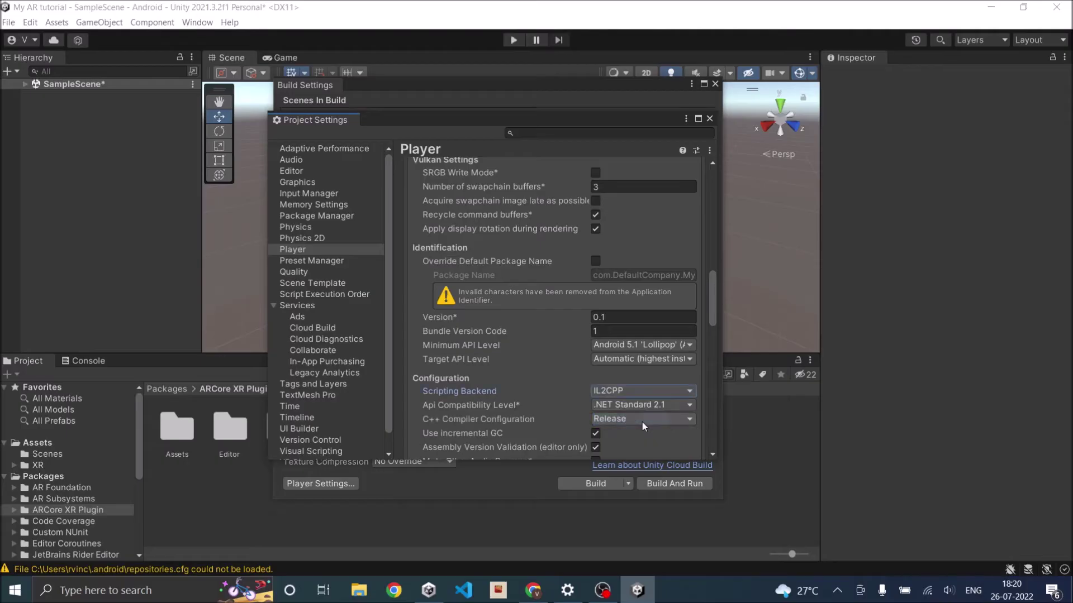
scroll(655, 378, "down", 1)
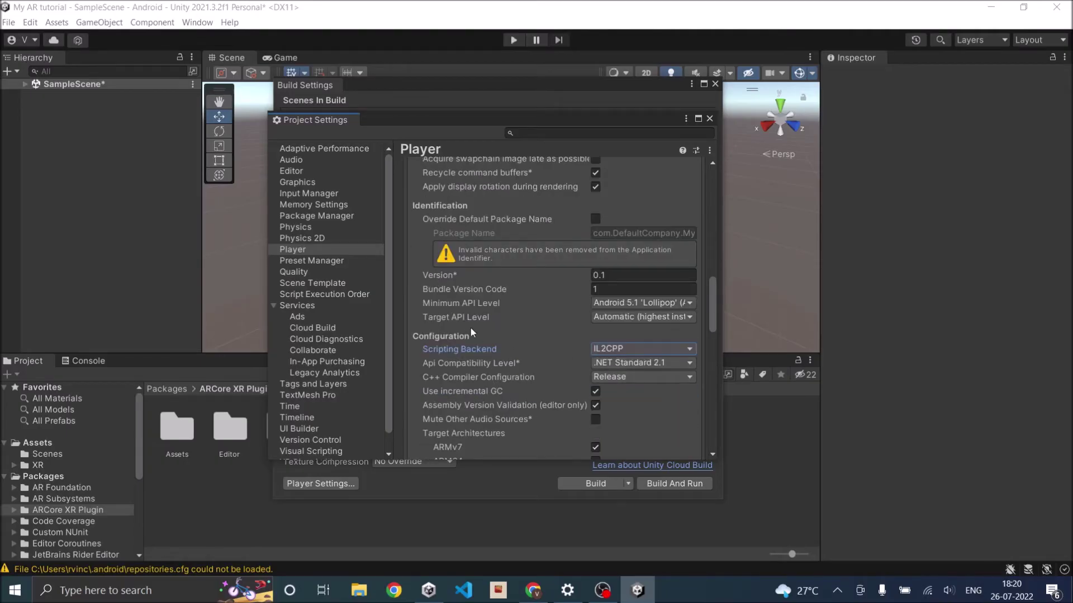
left_click(615, 305)
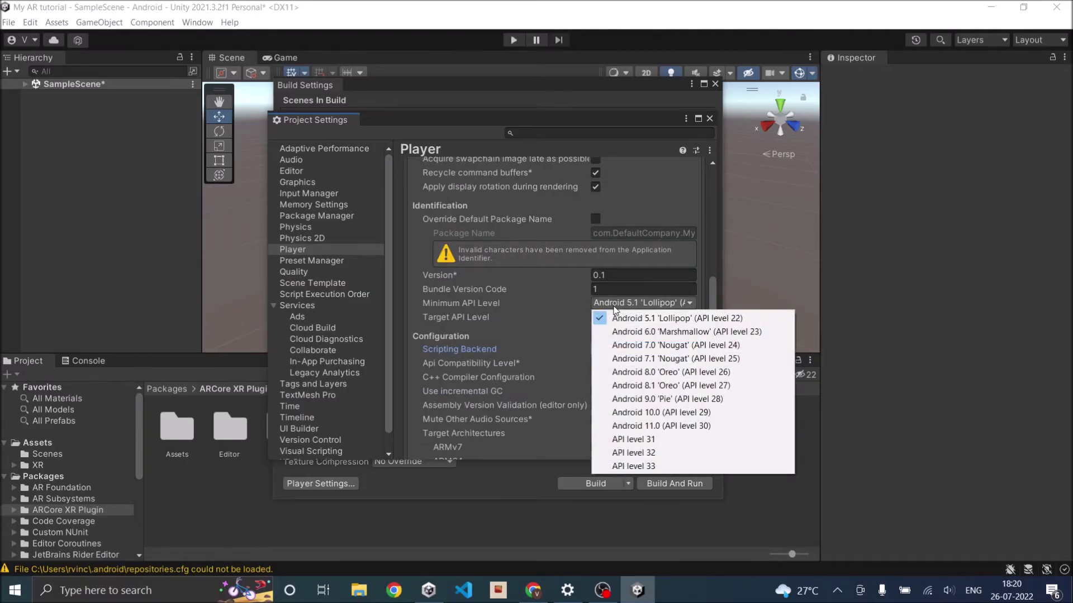
left_click(643, 347)
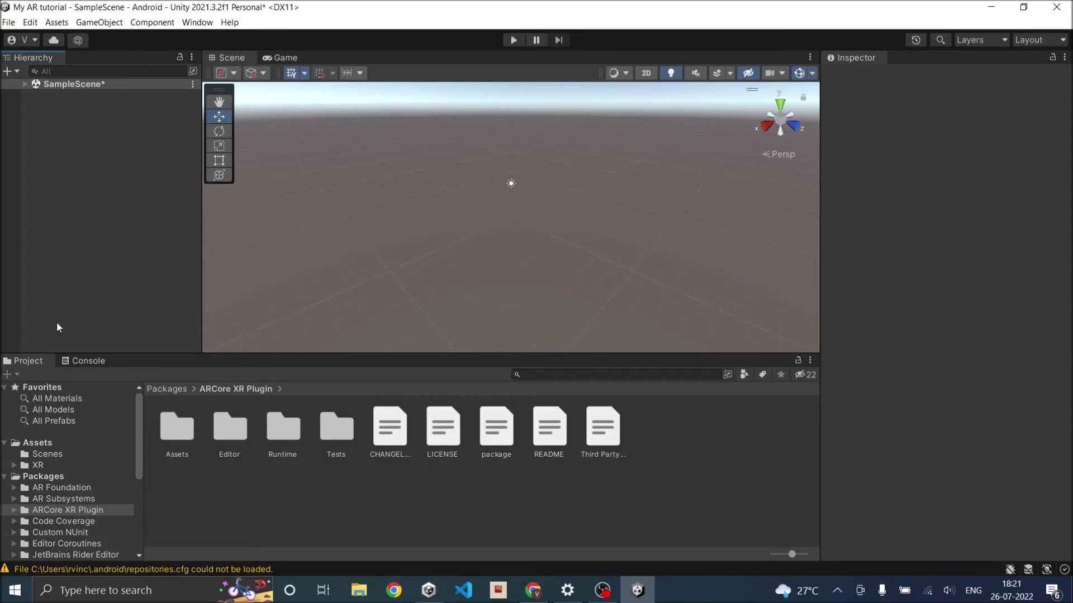
- Clear the Console messages and return to the project files
left_click(87, 362)
left_click(12, 371)
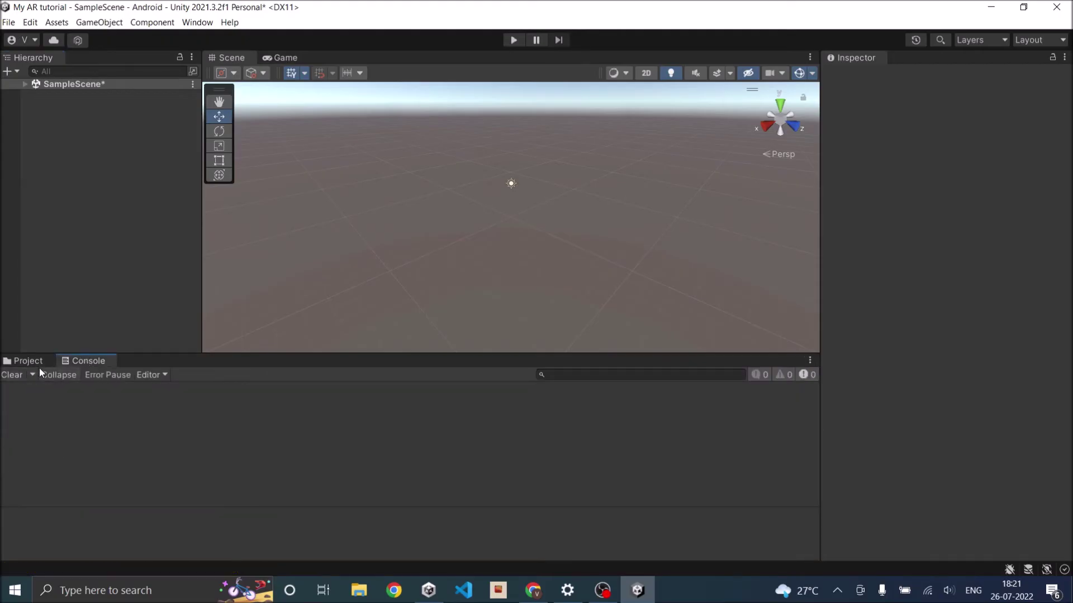
left_click(28, 361)
- Add an AR Session Origin to SampleScene with its default name and check its child AR Camera
left_click(80, 108)
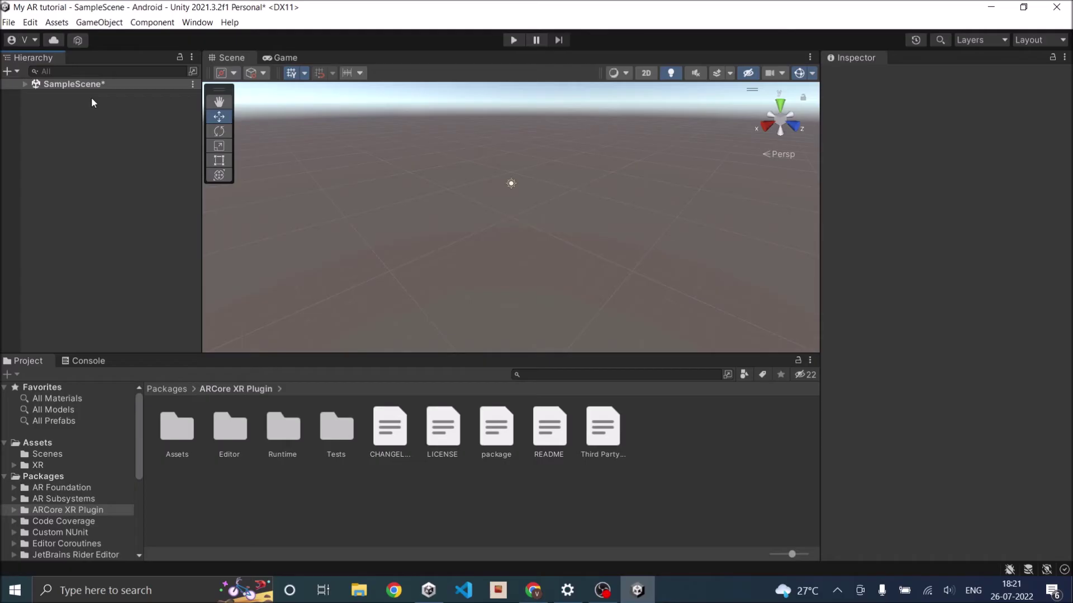
left_click(17, 71)
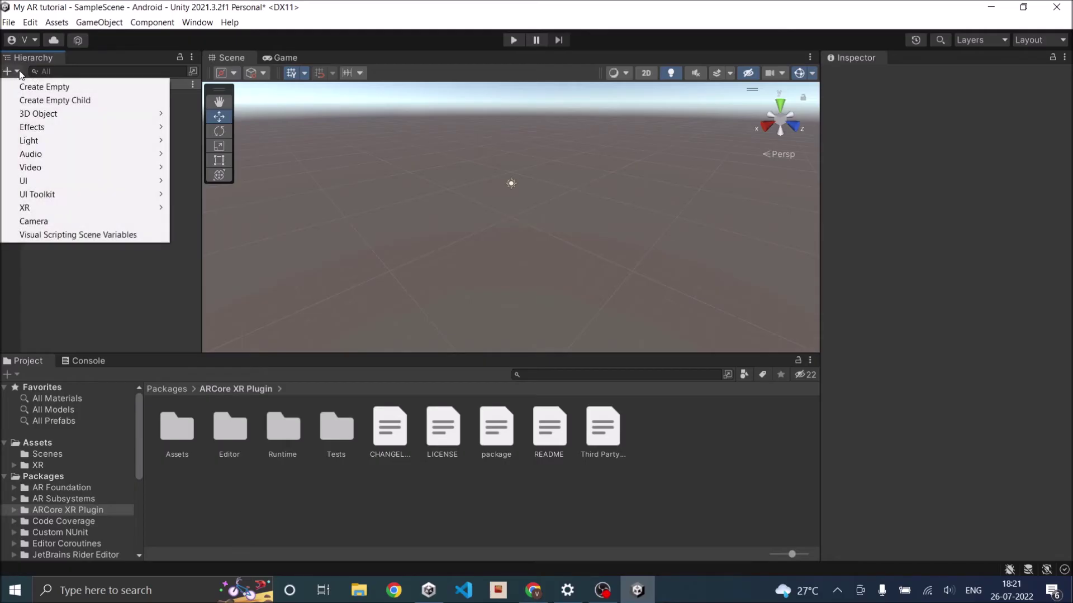
mouse_move(52, 210)
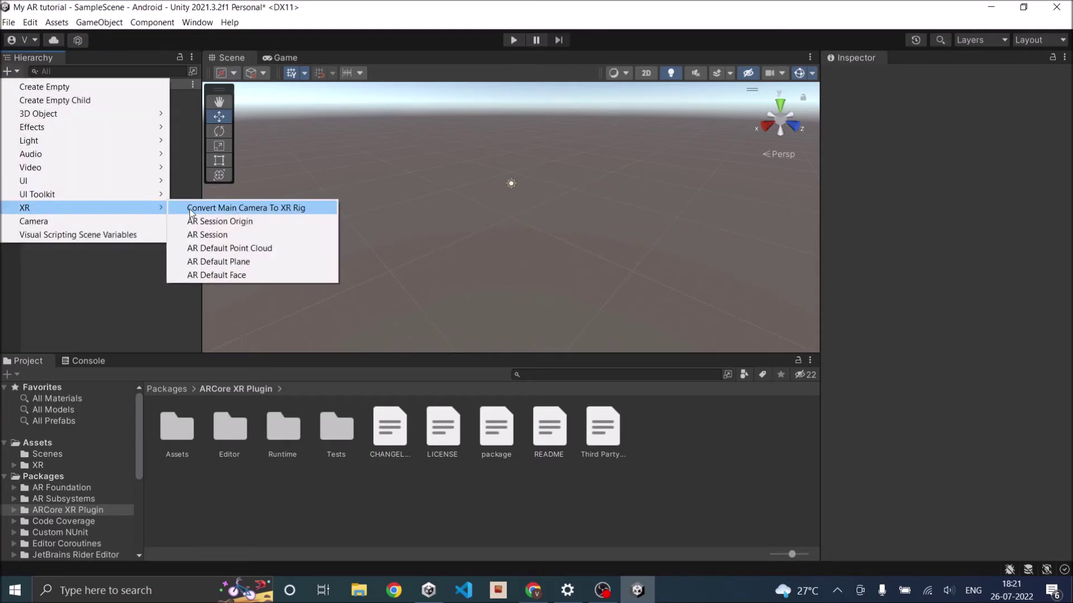
left_click(219, 222)
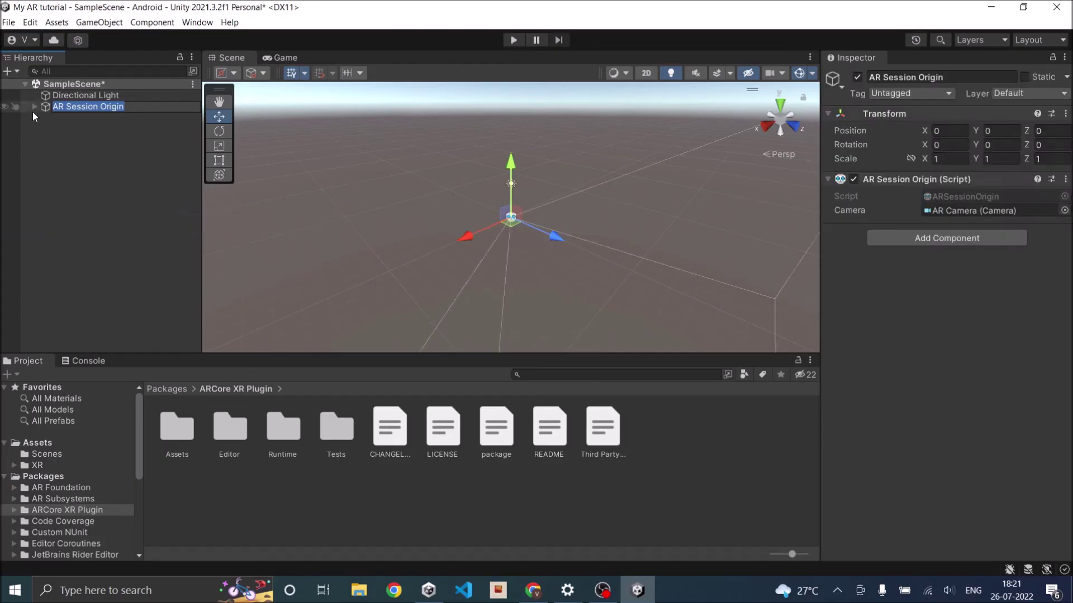
key("Return")
left_click(35, 107)
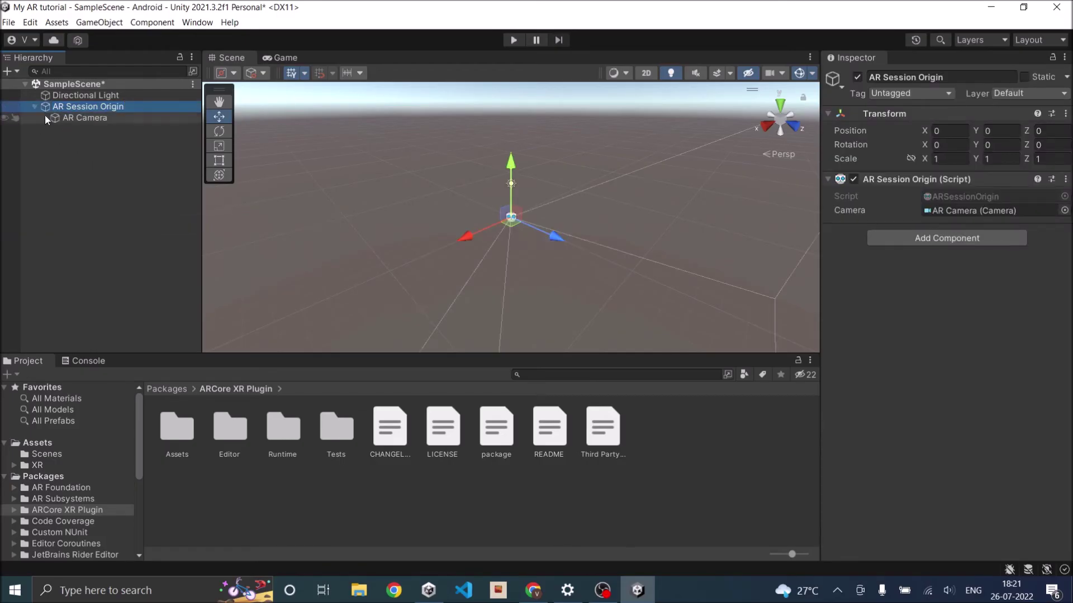
left_click(64, 118)
left_click(112, 111)
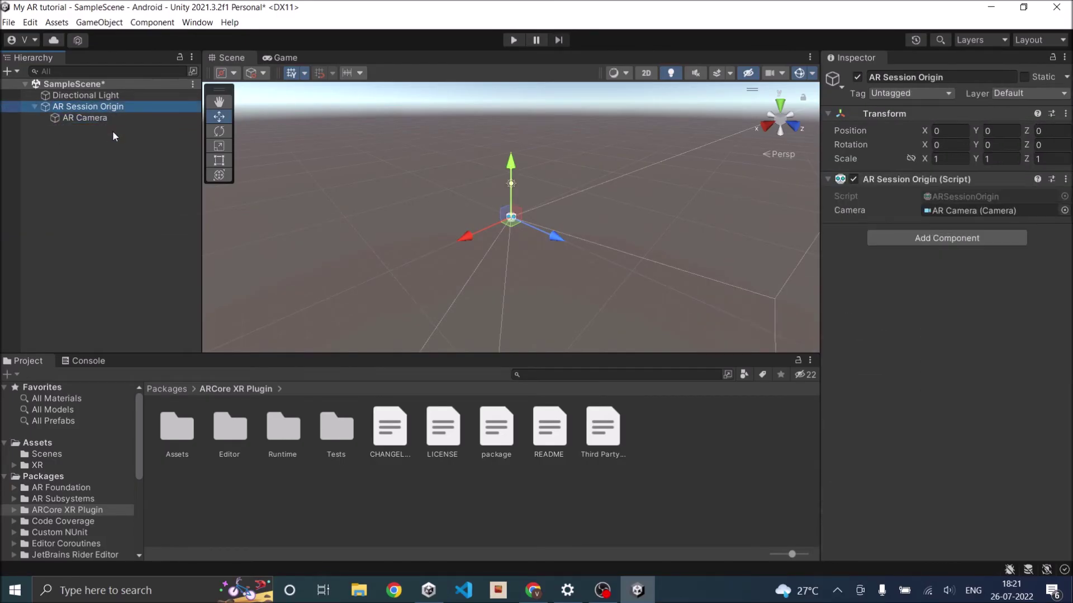
left_click(36, 106)
- Add an AR Session to the scene and review its components and those of the AR Session Origin
left_click(15, 72)
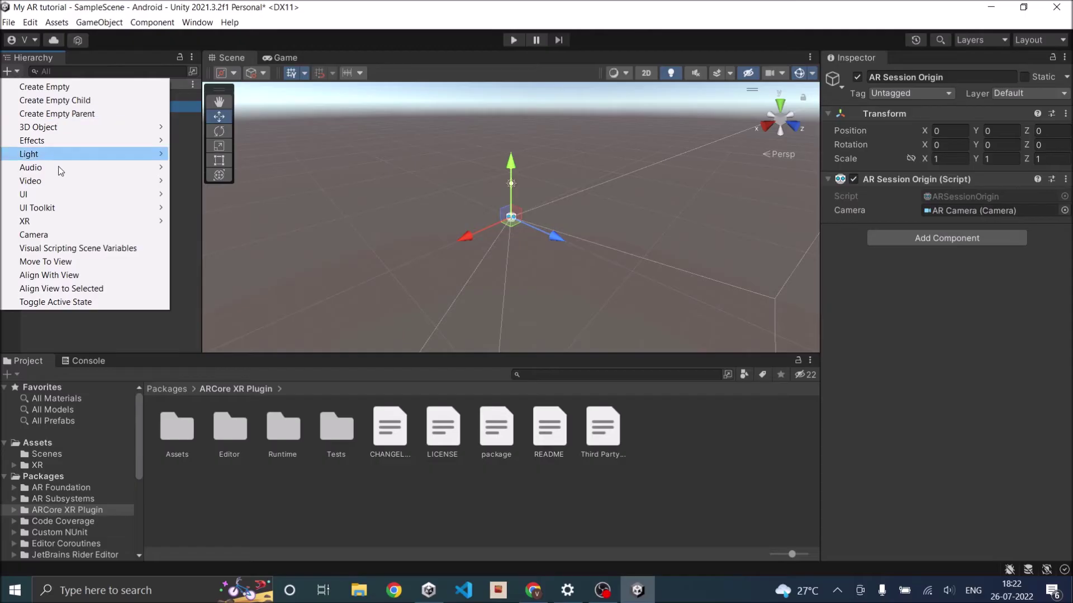
mouse_move(112, 221)
left_click(205, 252)
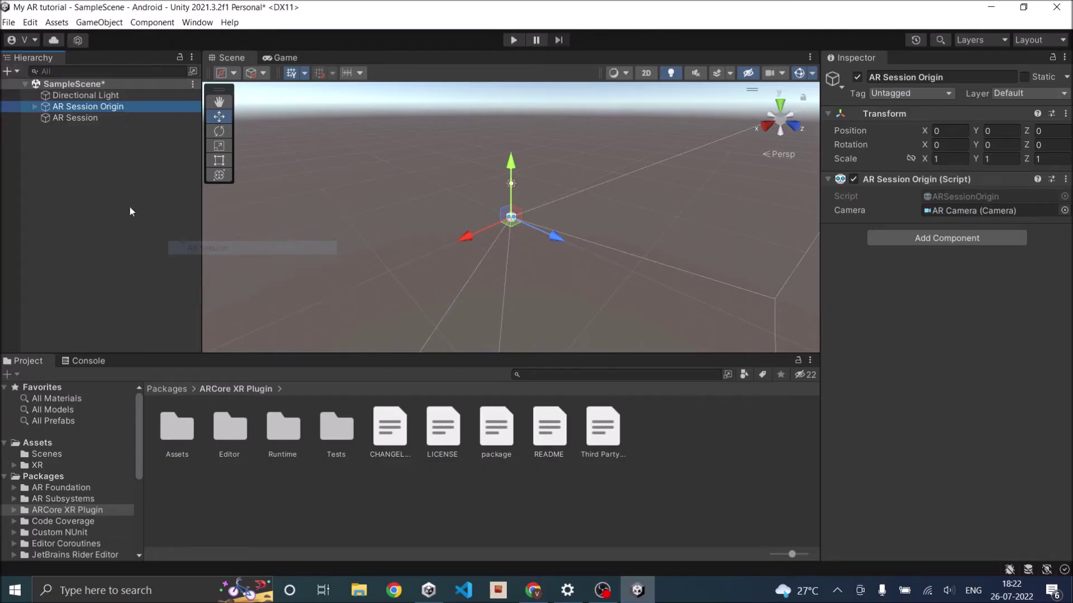
left_click(65, 120)
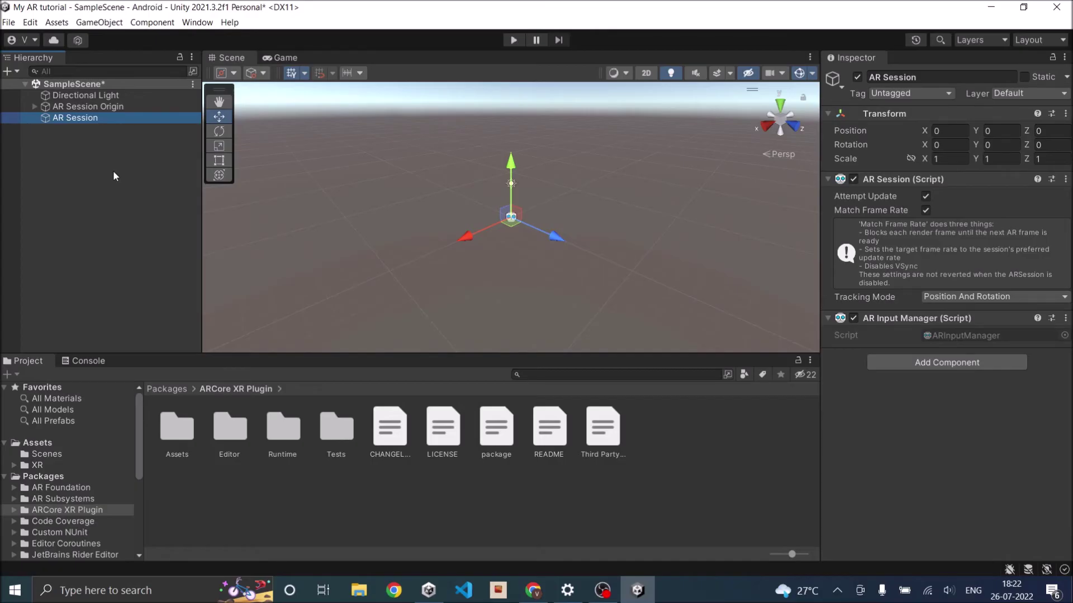
key("Up")
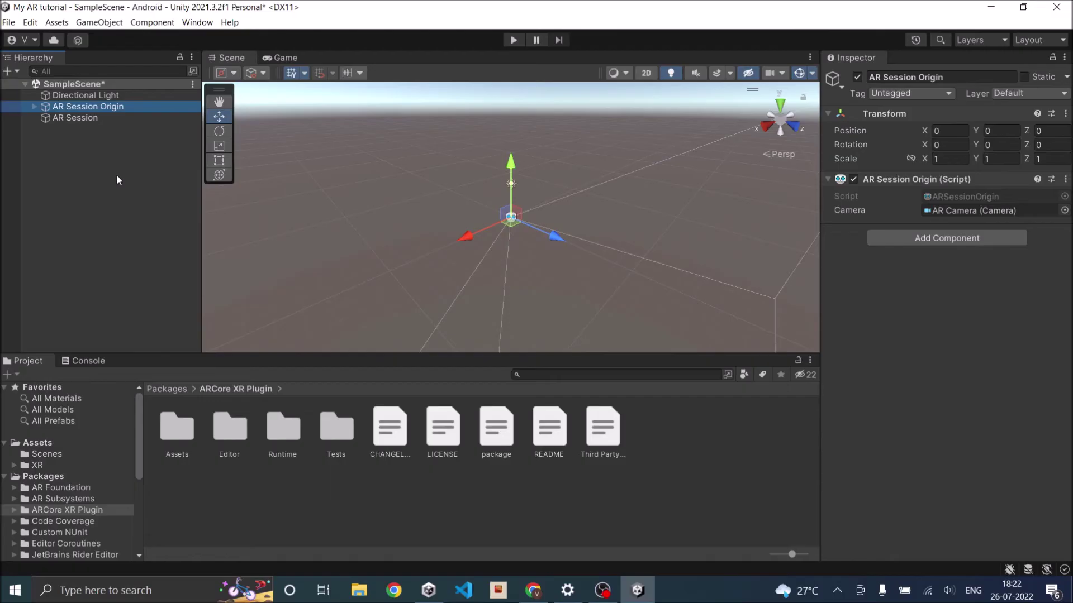
left_click(115, 178)
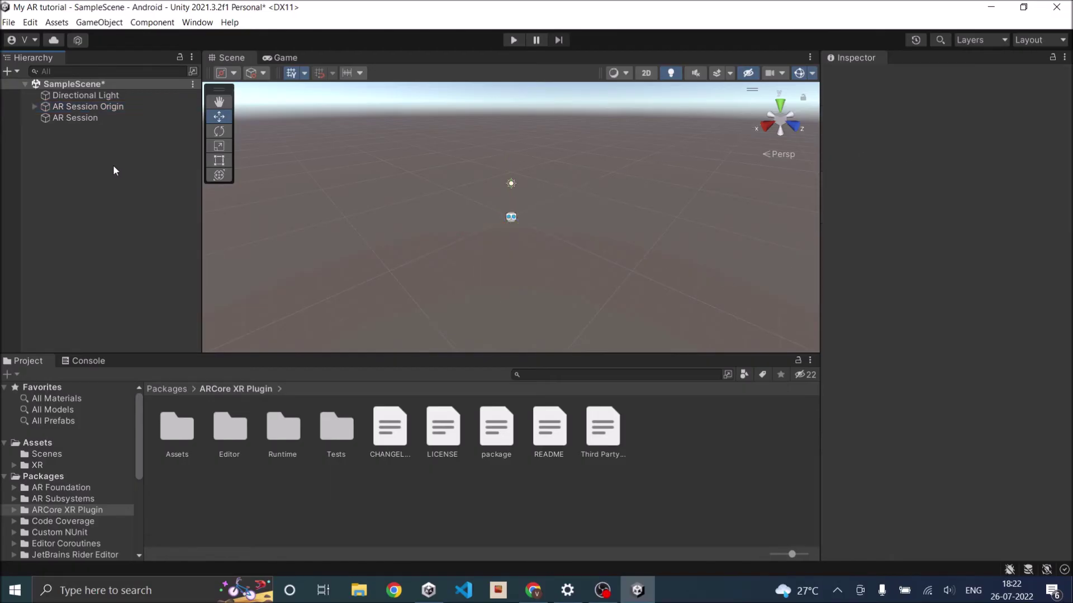
left_click(106, 106)
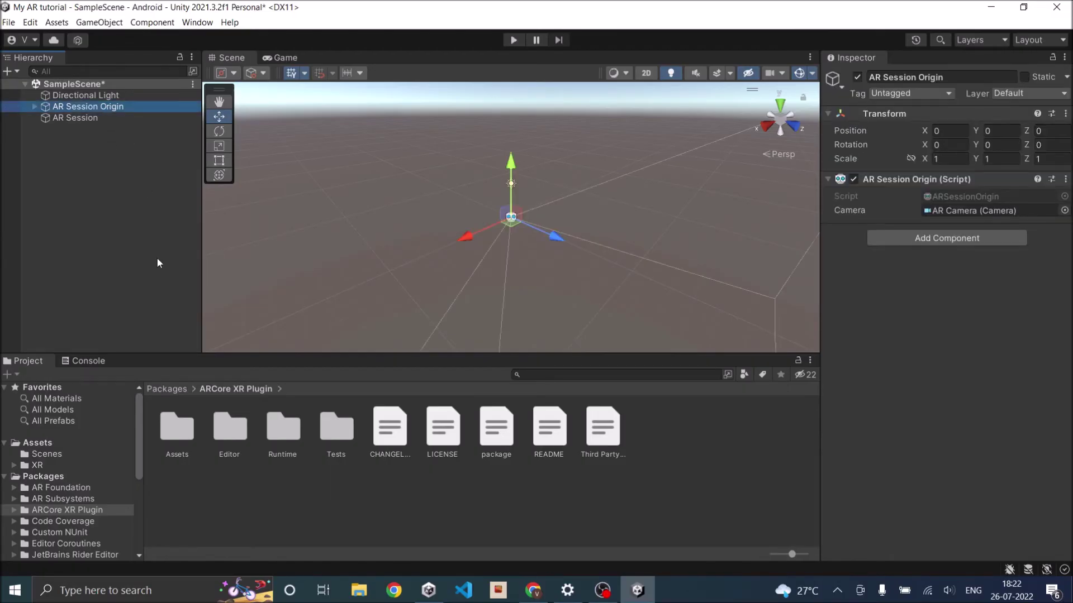
left_click(56, 127)
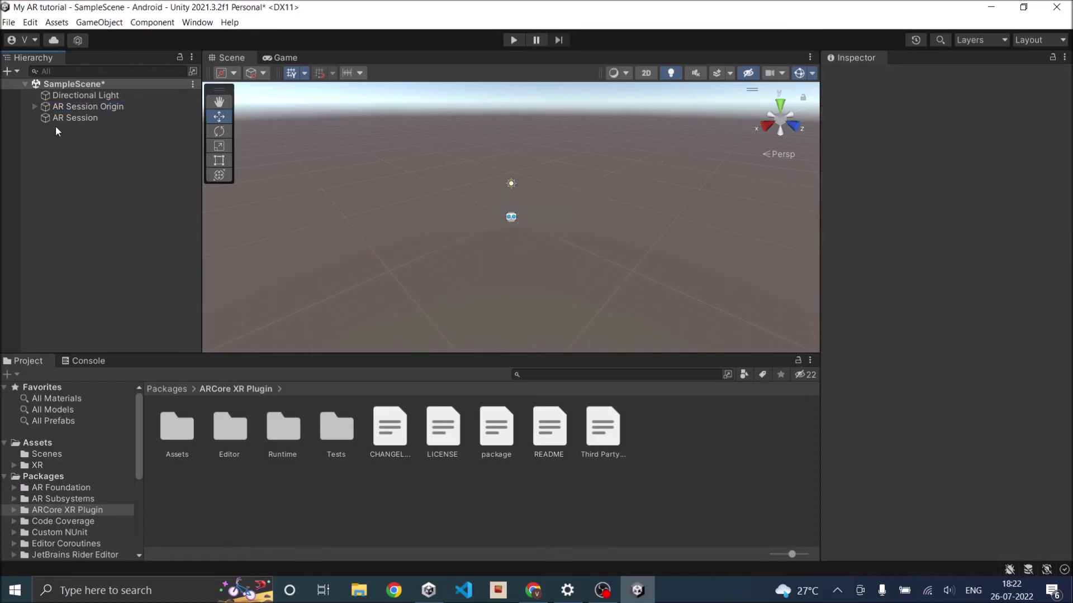
- Add an AR Default Plane to the scene and frame it in the Scene view
left_click(15, 73)
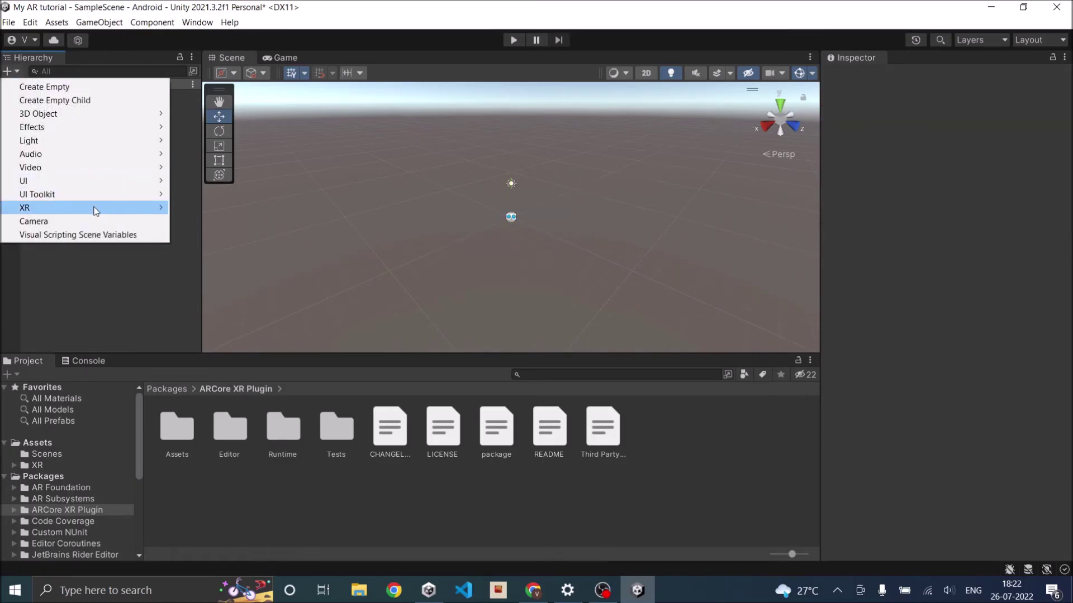
mouse_move(96, 209)
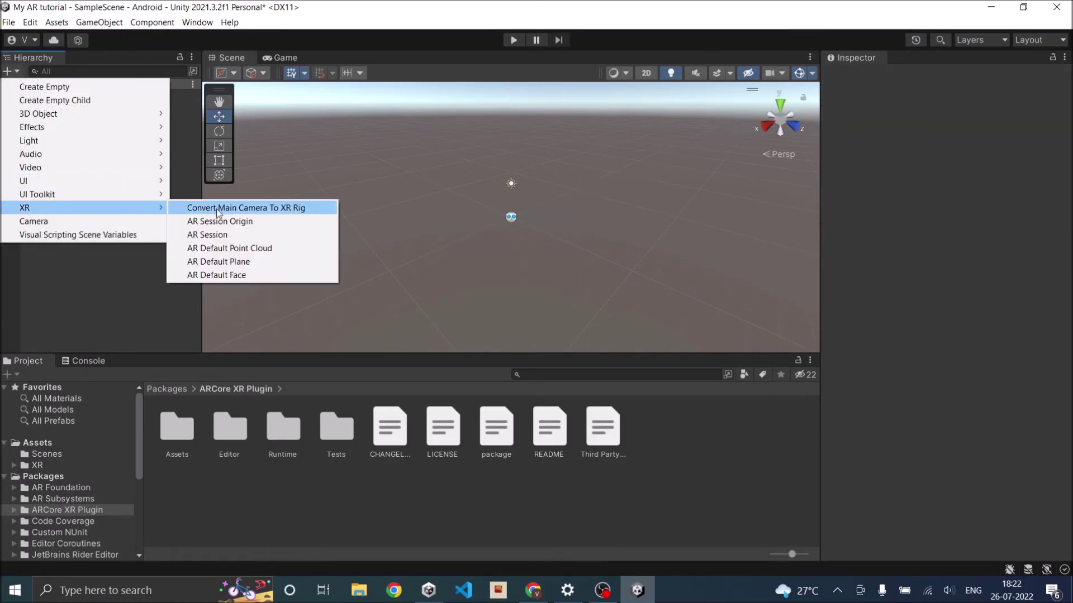
left_click(232, 262)
left_click(95, 130)
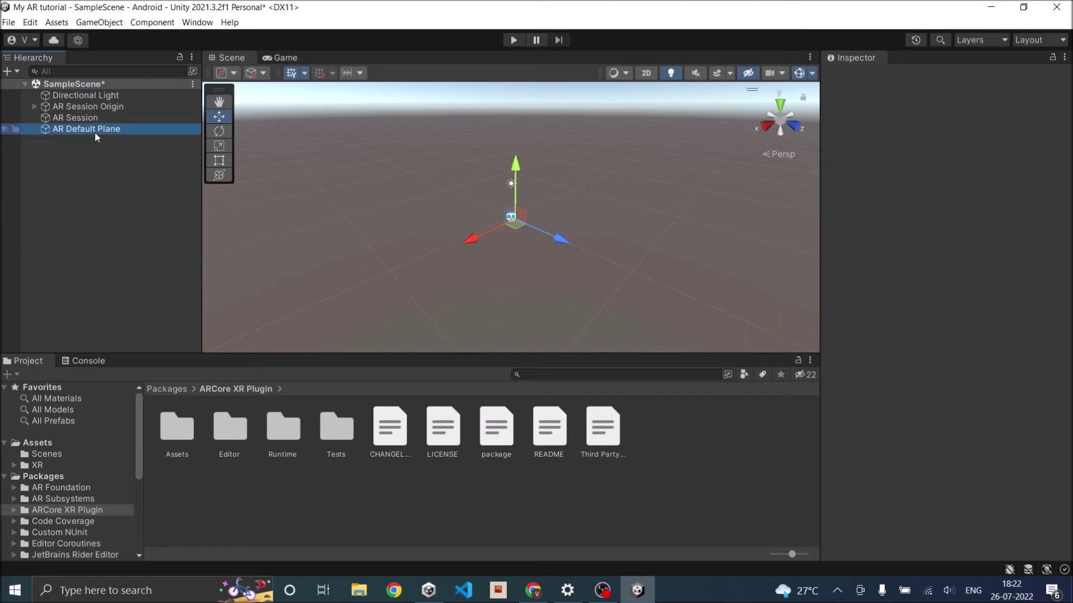
double_click(127, 130)
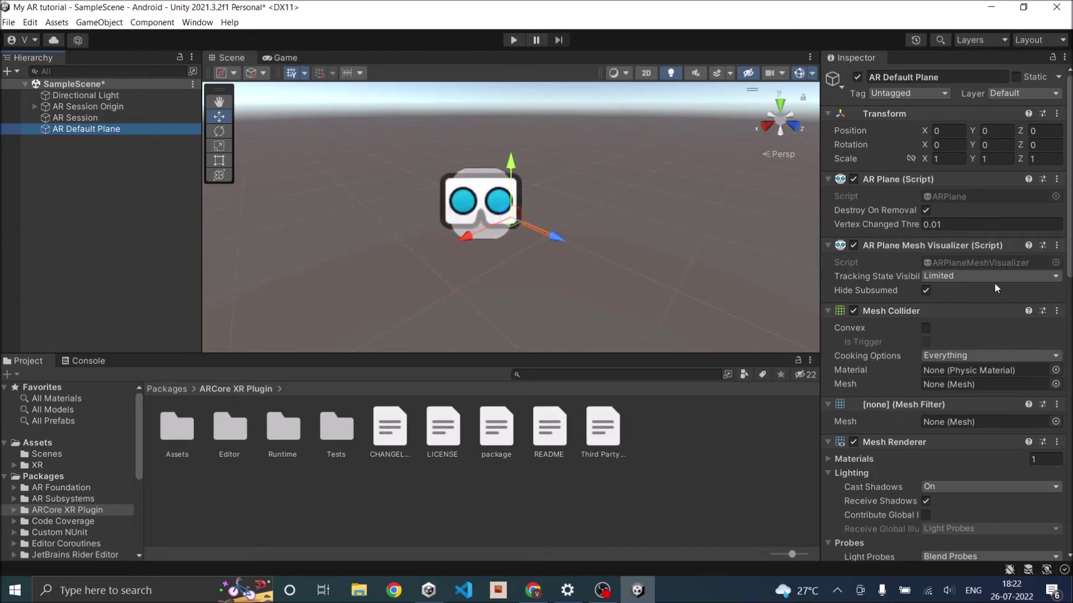
- Examine the AR Default Plane's components, including the materials of its Mesh Renderer
scroll(1000, 251, "down", 2)
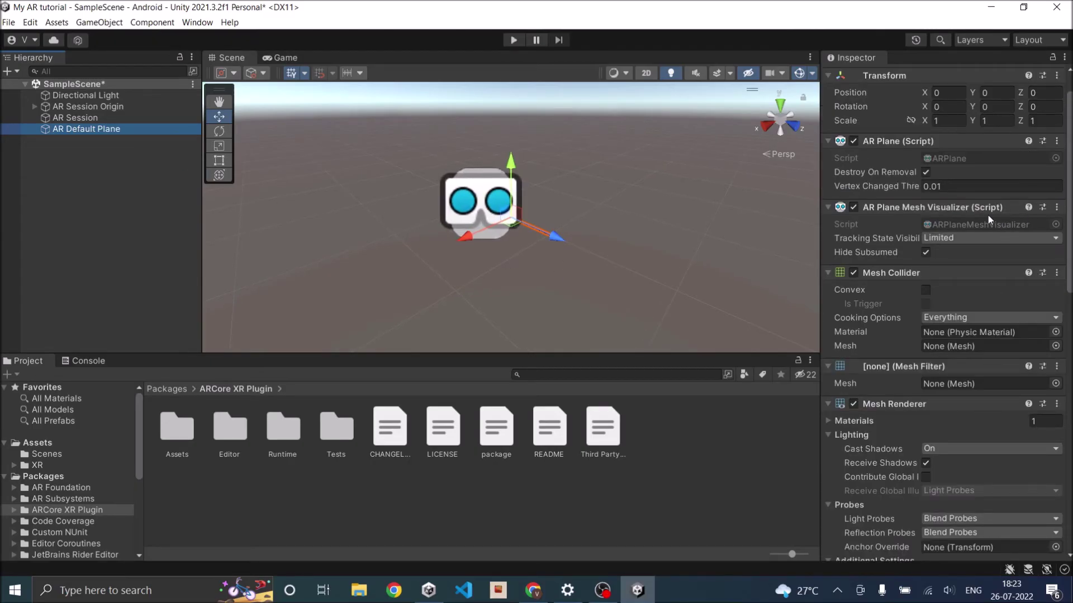
scroll(1003, 313, "down", 4)
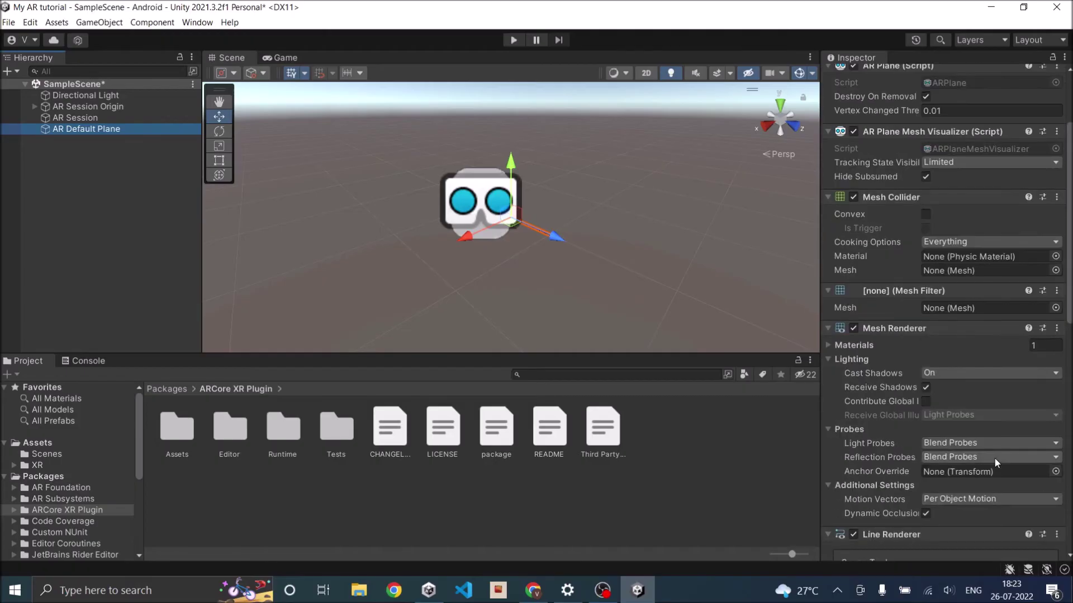
scroll(994, 463, "up", 2)
scroll(995, 455, "up", 2)
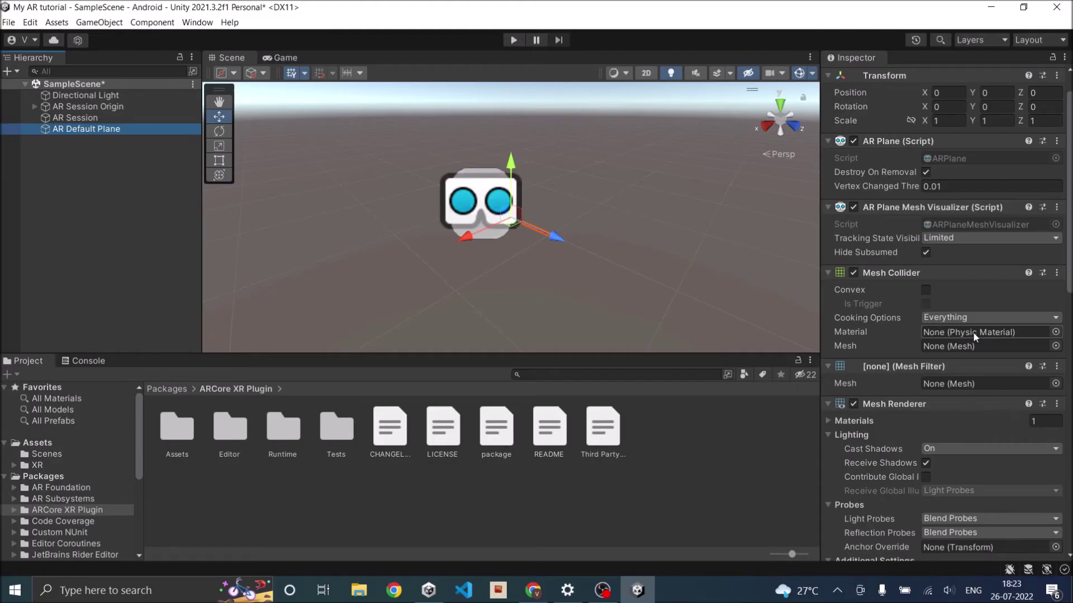
scroll(991, 293, "up", 2)
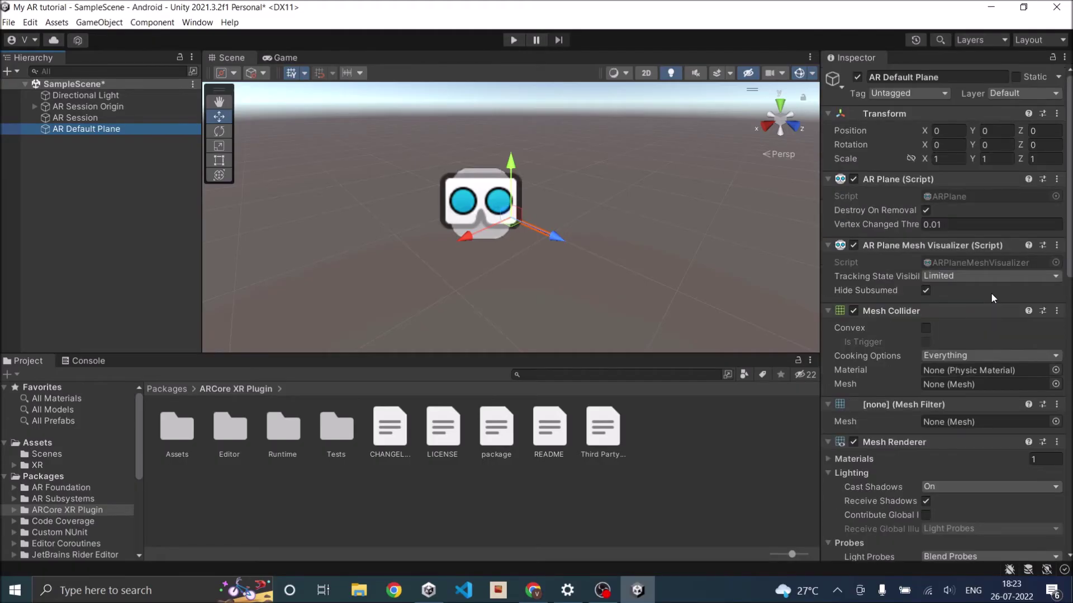
scroll(991, 292, "down", 8)
left_click(854, 307)
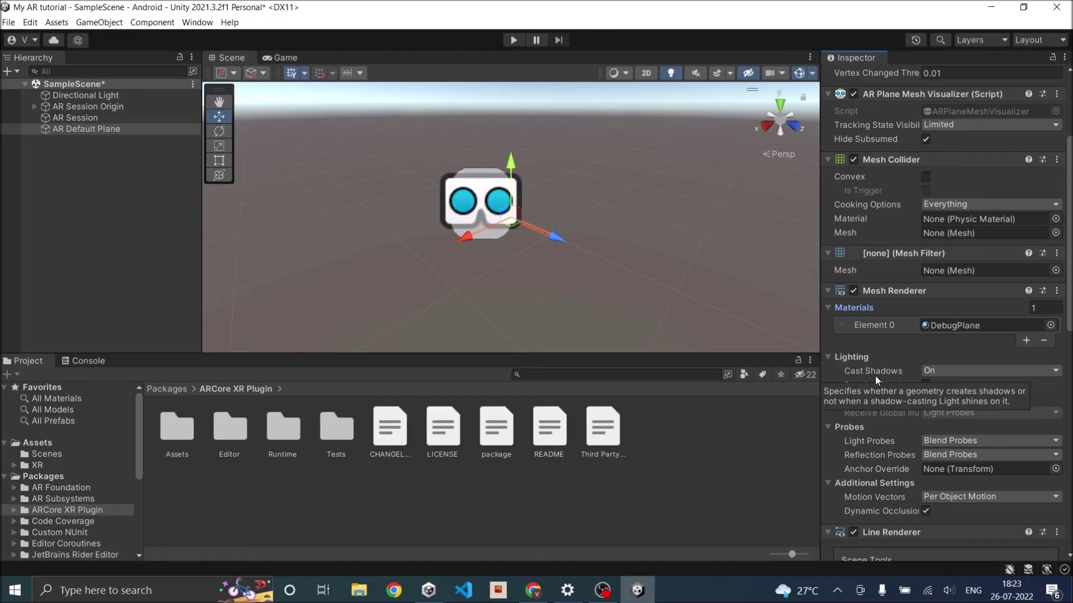
left_click(72, 166)
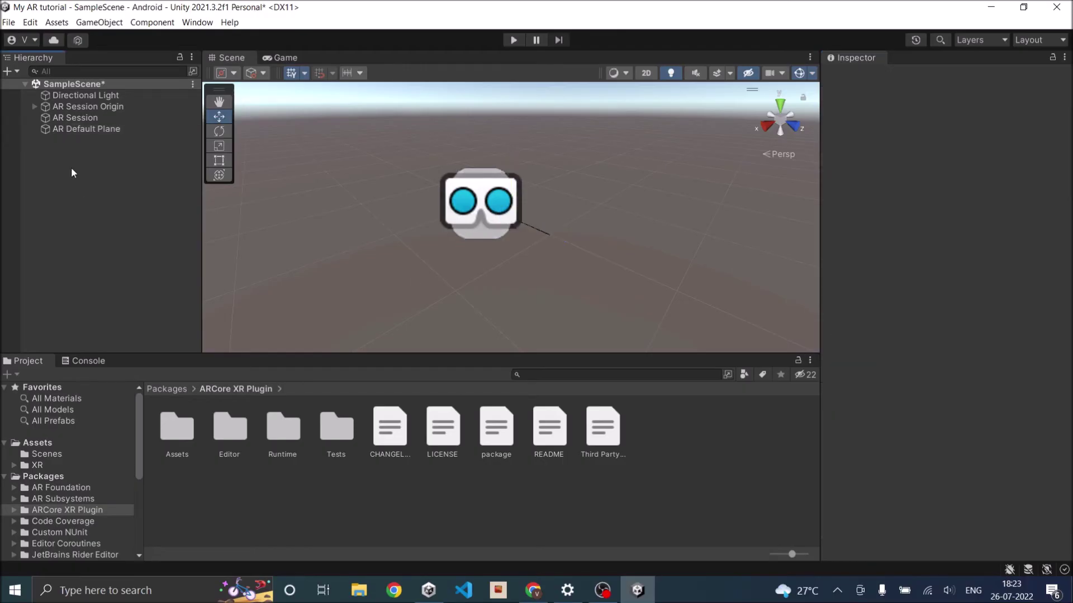
- Save the AR Default Plane as a prefab in the Assets folder and delete its instance from the scene
left_click(71, 130)
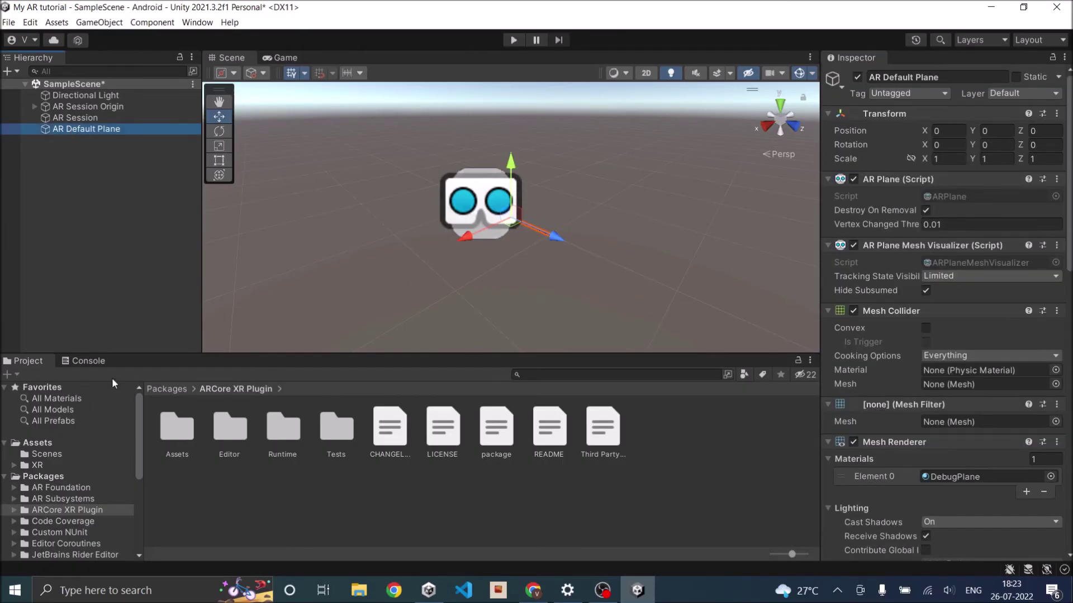
left_click(103, 361)
left_click(31, 361)
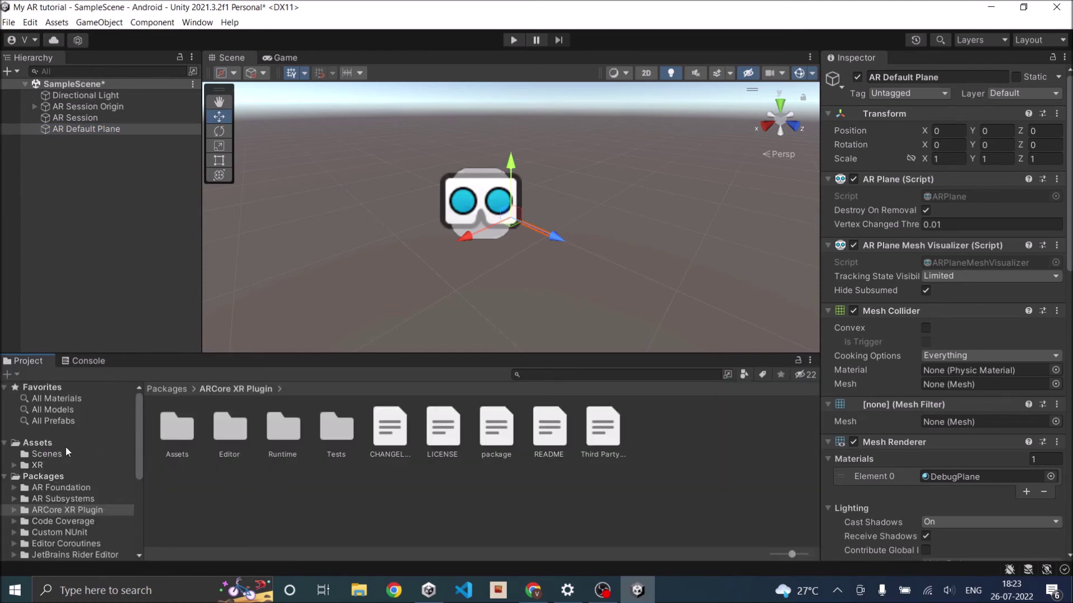
left_click(38, 442)
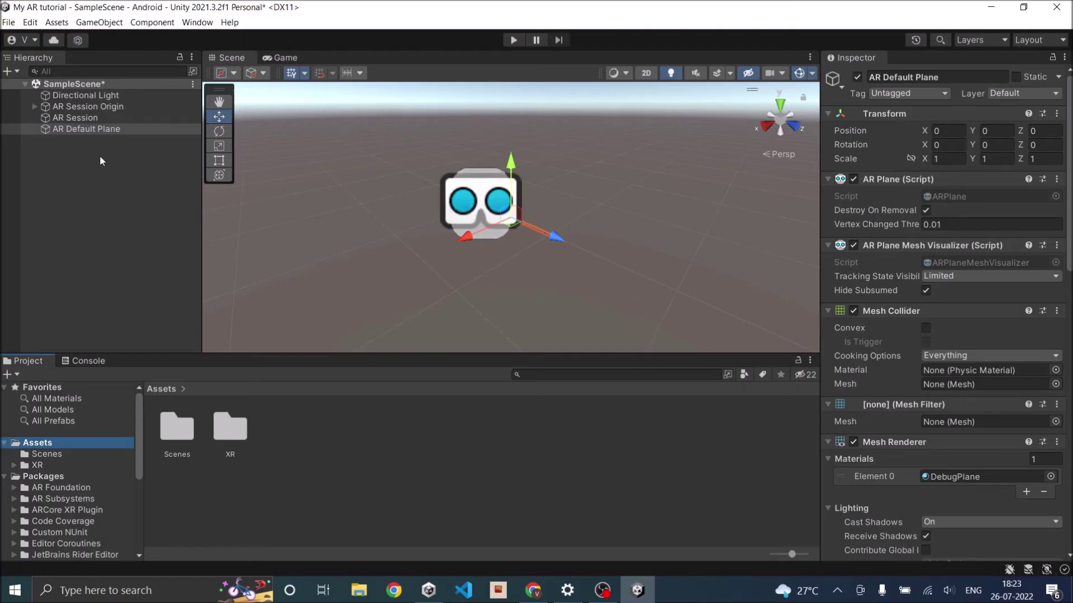
left_click_drag(89, 130, 302, 462)
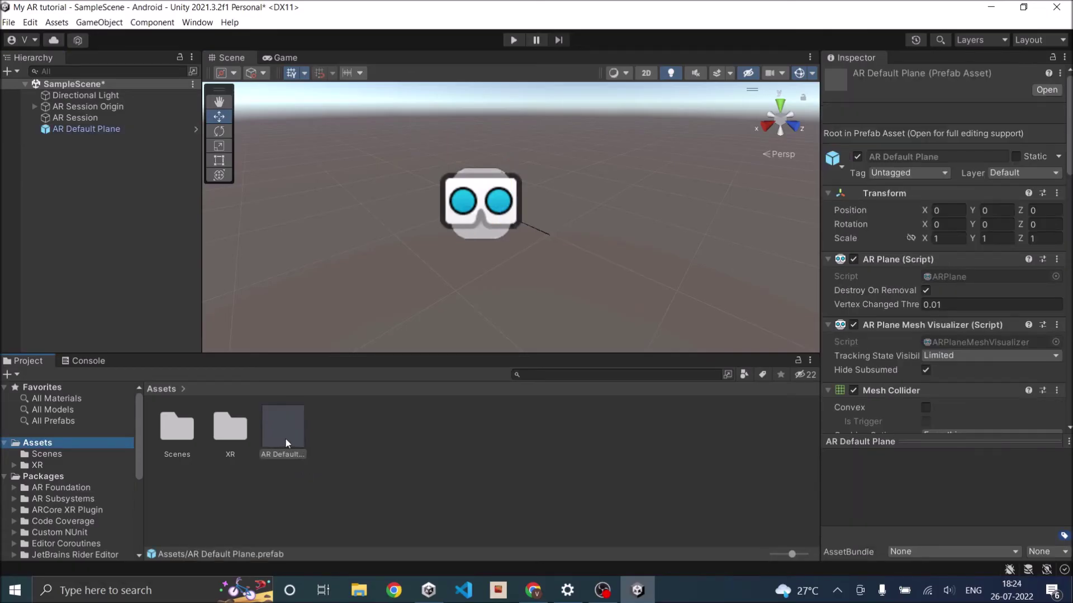
right_click(79, 130)
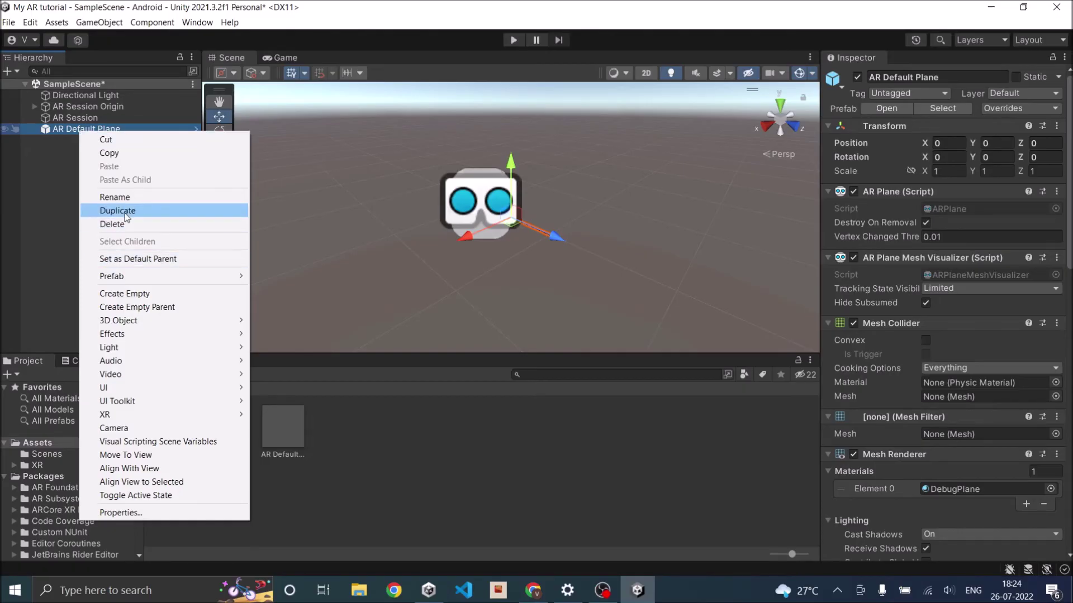
left_click(112, 225)
- Add an AR Plane Manager component to the AR Session Origin and assign the AR Default Plane prefab as its Plane Prefab
left_click(85, 110)
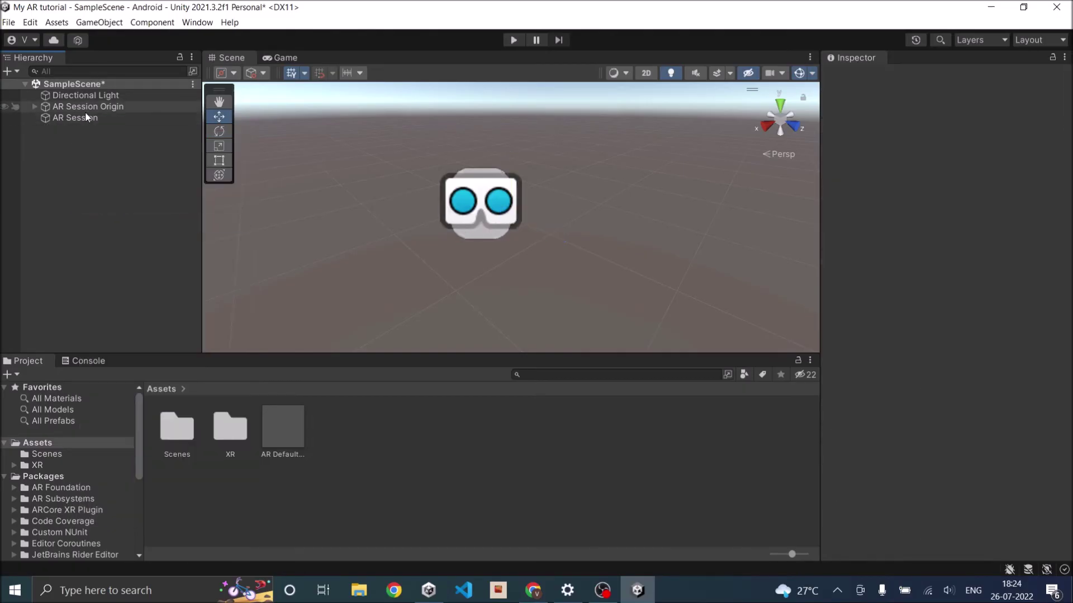
left_click(904, 237)
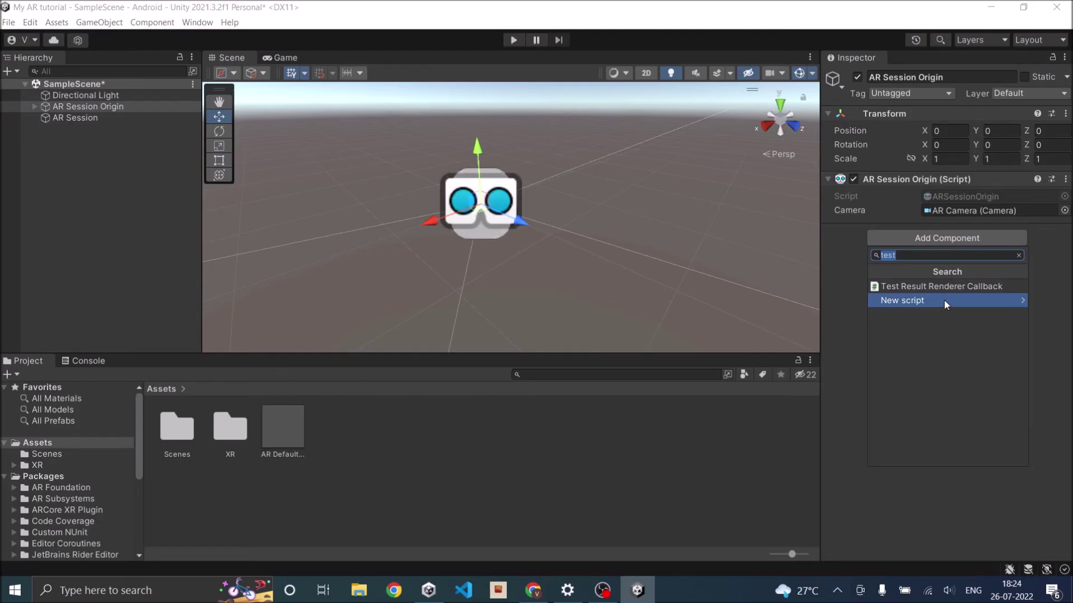
type("a")
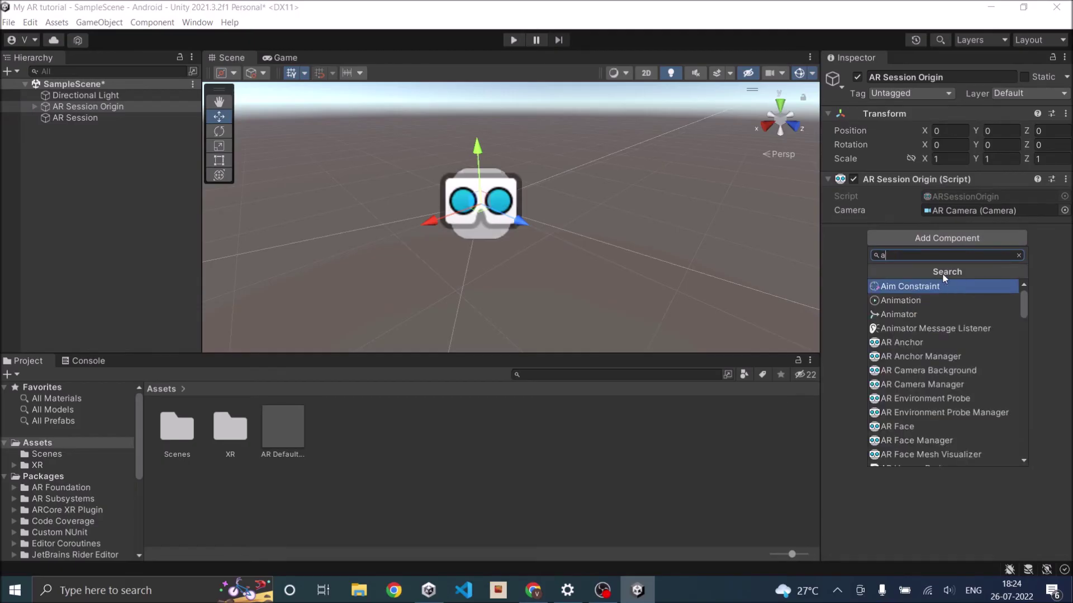
type("r pla")
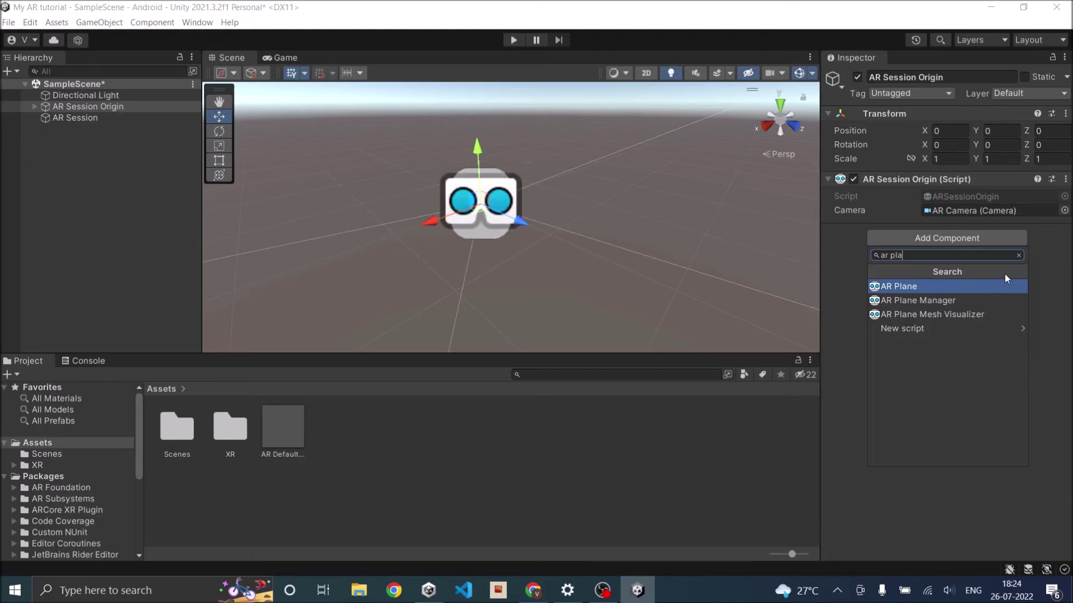
left_click(957, 302)
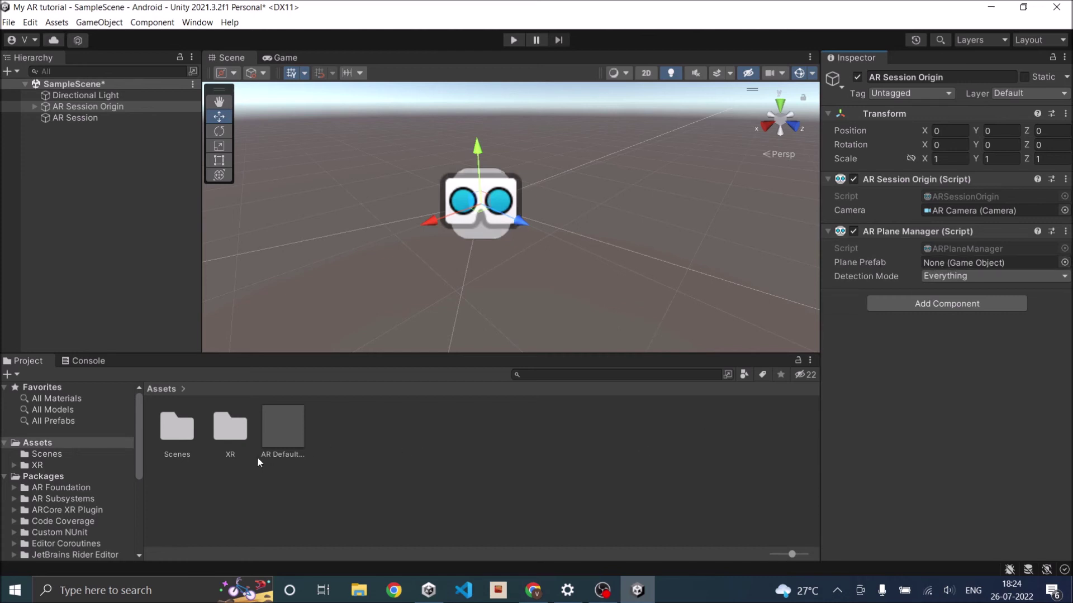
left_click_drag(283, 427, 1008, 263)
left_click(444, 336)
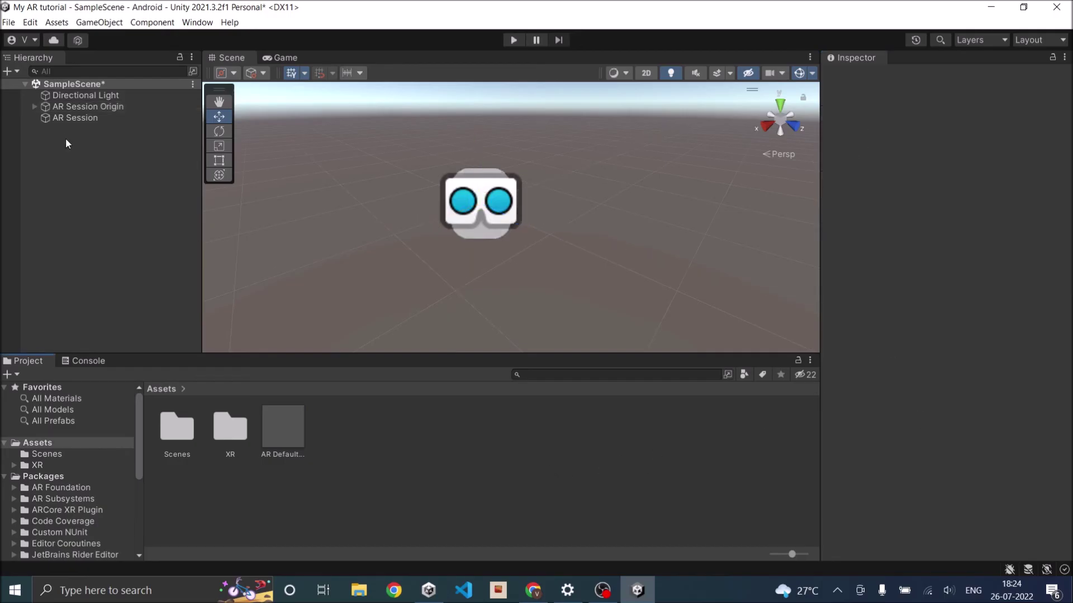
- Review the Detection Mode options of the AR Session Origin's AR Plane Manager without changing the selection
left_click(67, 107)
left_click(79, 151)
left_click(81, 104)
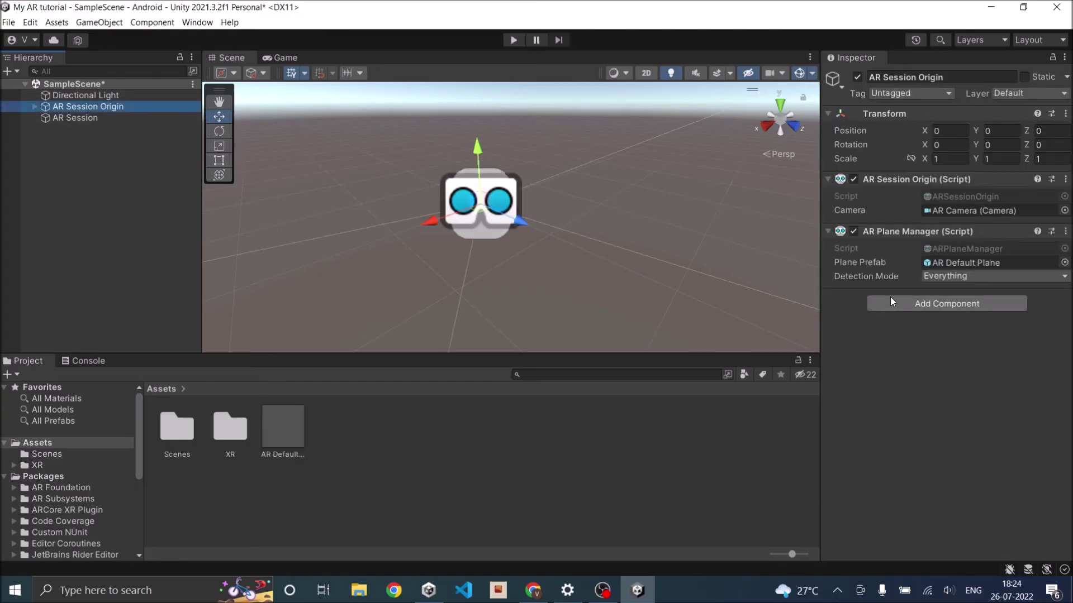
left_click(971, 279)
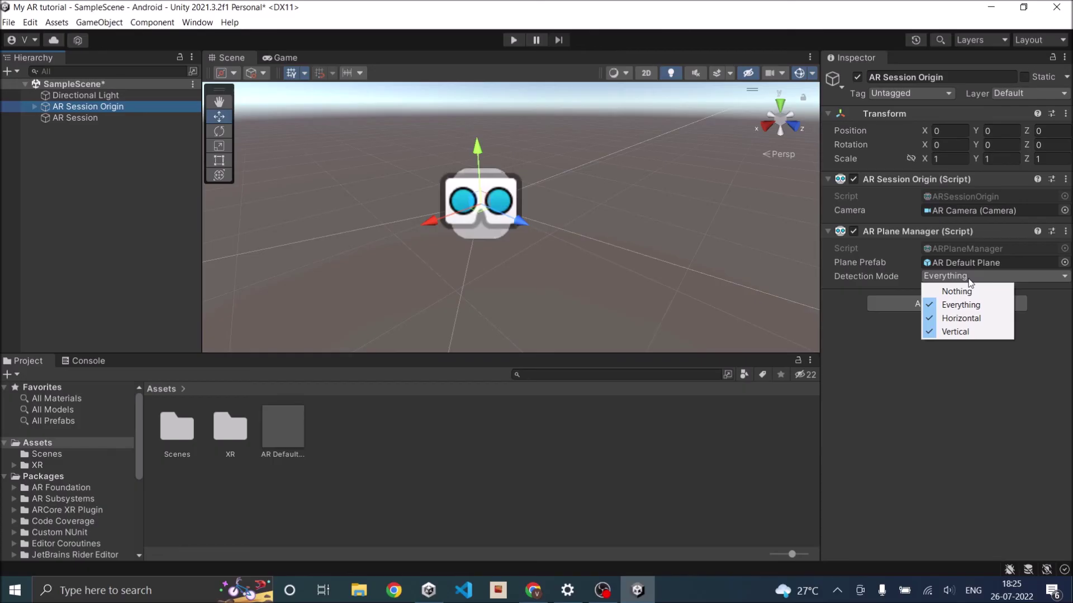
left_click(1004, 457)
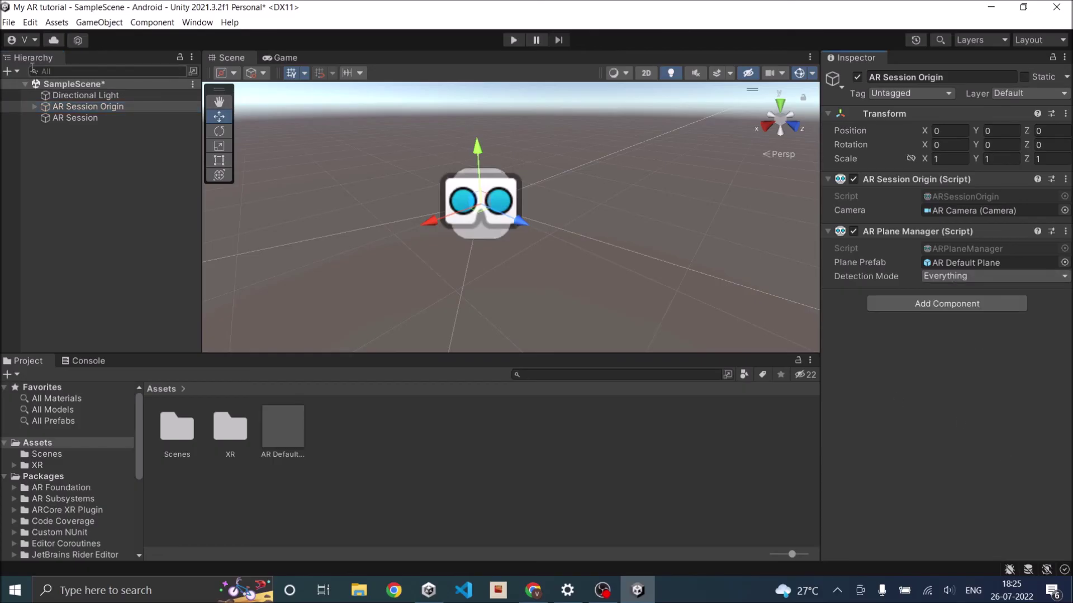
- Save the scene and add the open SampleScene to the scenes included in the Android build
left_click(8, 22)
left_click(9, 22)
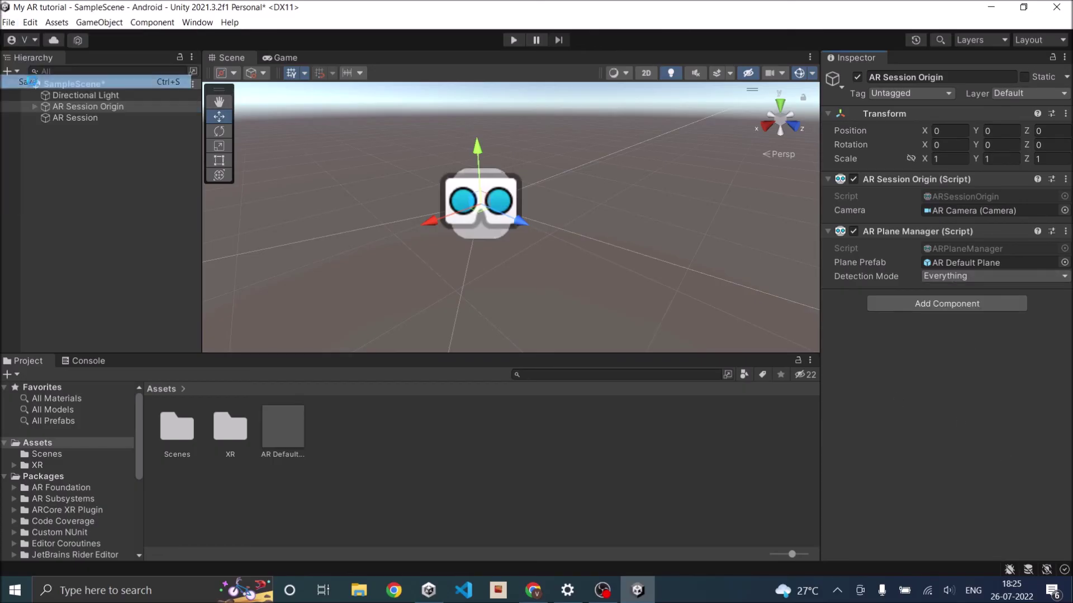
left_click(8, 22)
left_click(48, 170)
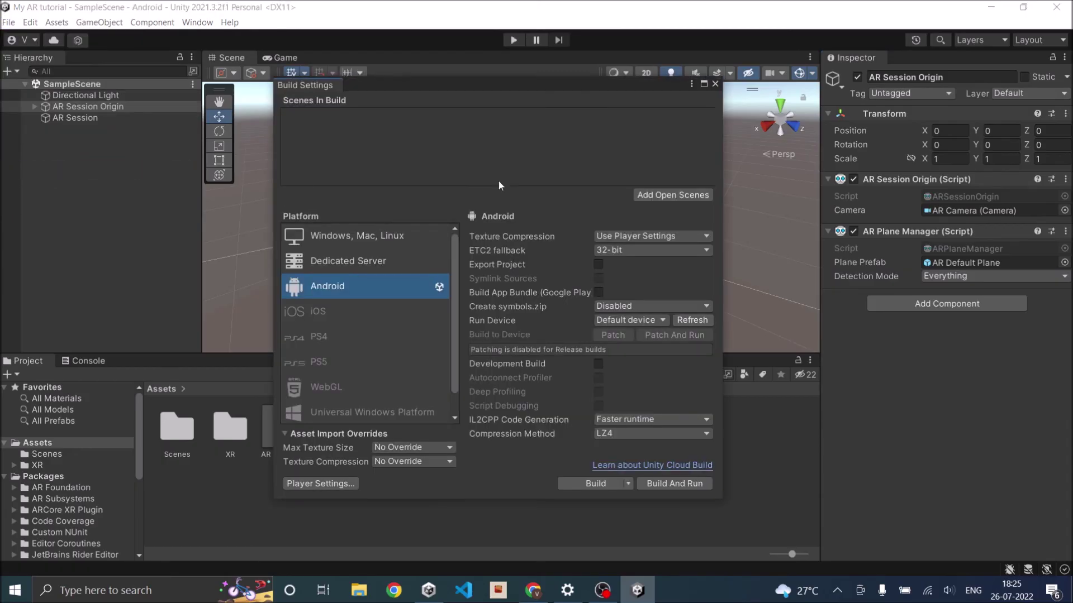
left_click(683, 195)
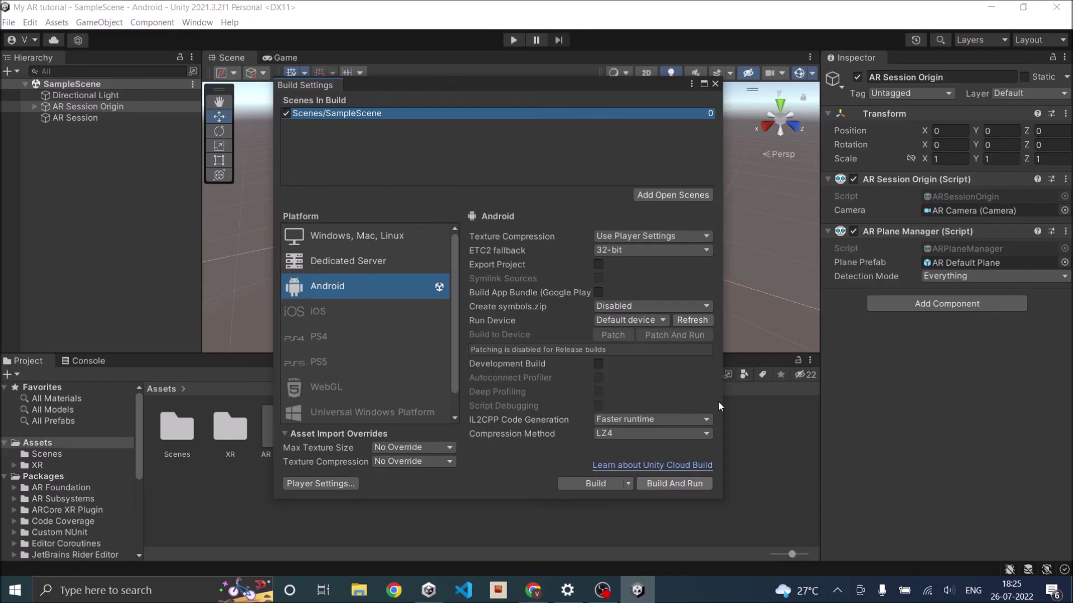
left_click(715, 84)
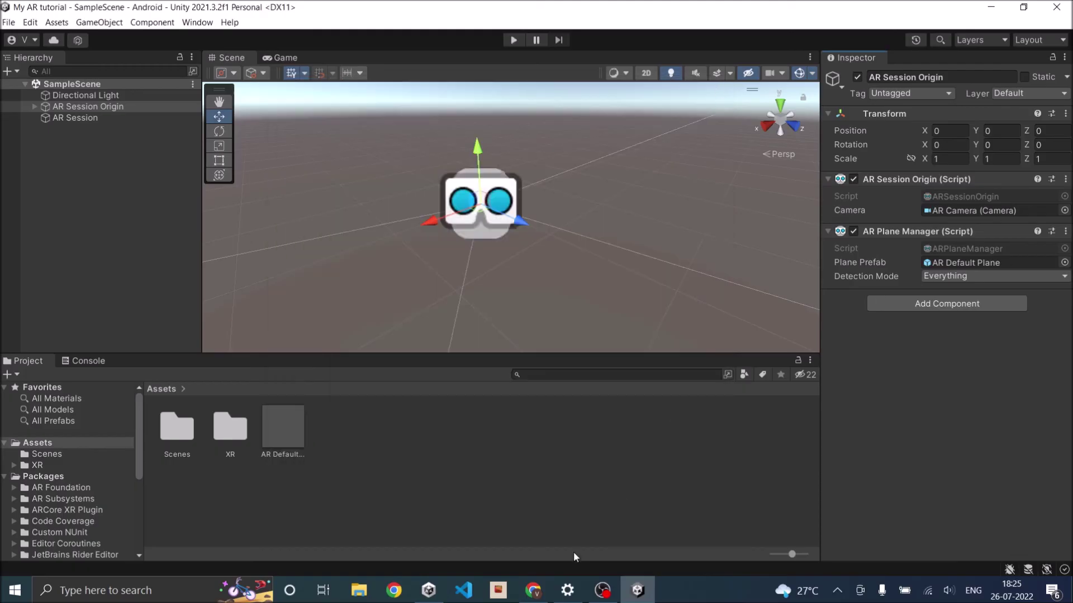